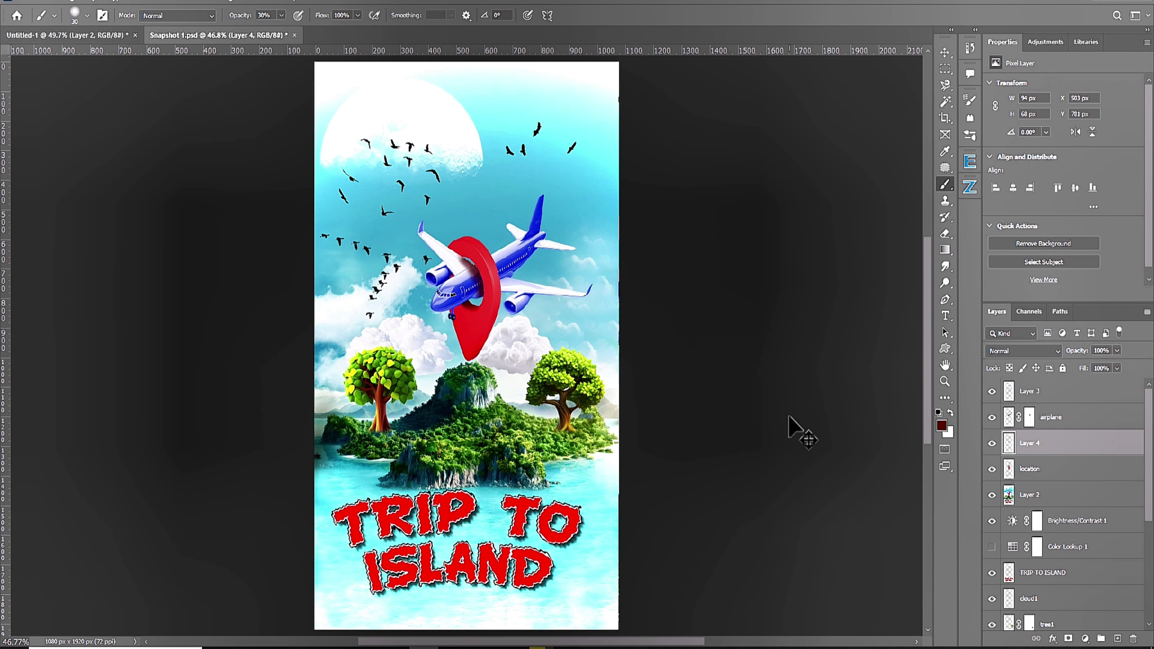
Content-Aware fill the empty bottom strip below the island with water.
drag(633, 535, 317, 627)
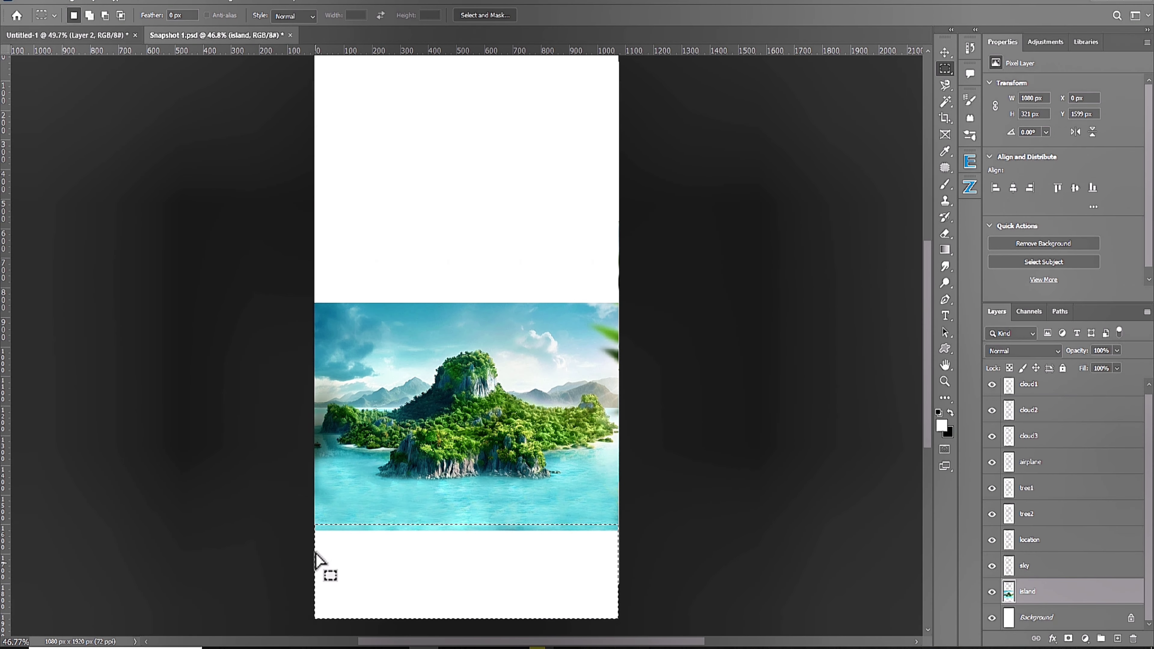
click(47, 2)
click(77, 182)
key(Return)
key(s)
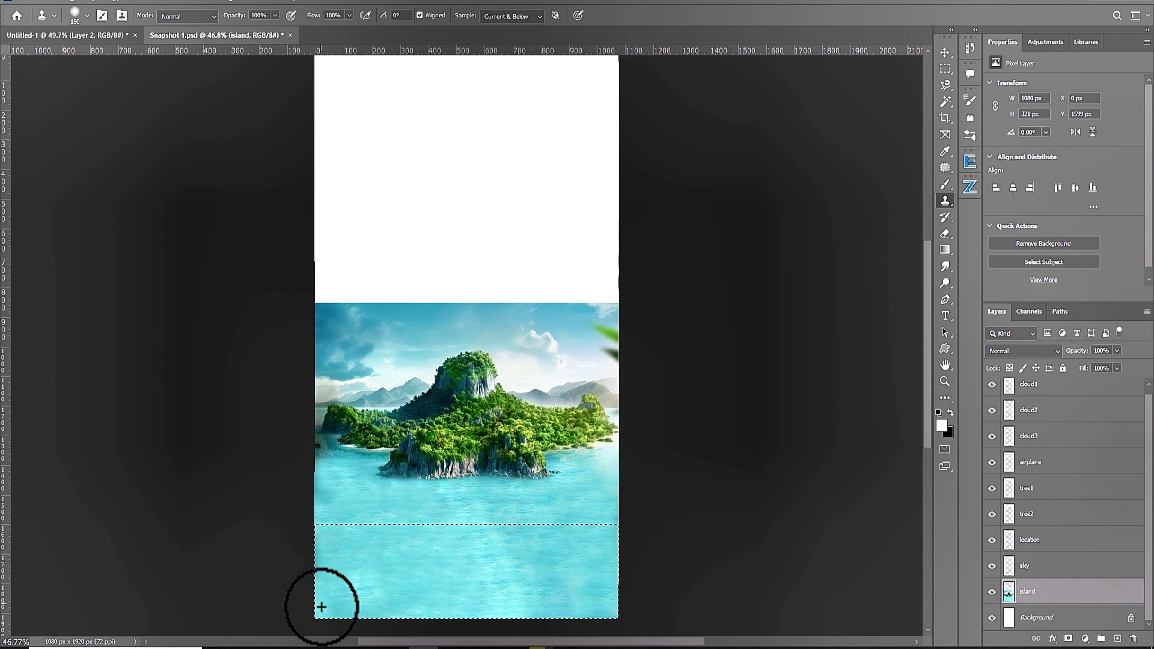
Move the sky image up to cover the top of the canvas.
click(996, 568)
key(v)
drag(700, 420, 608, 377)
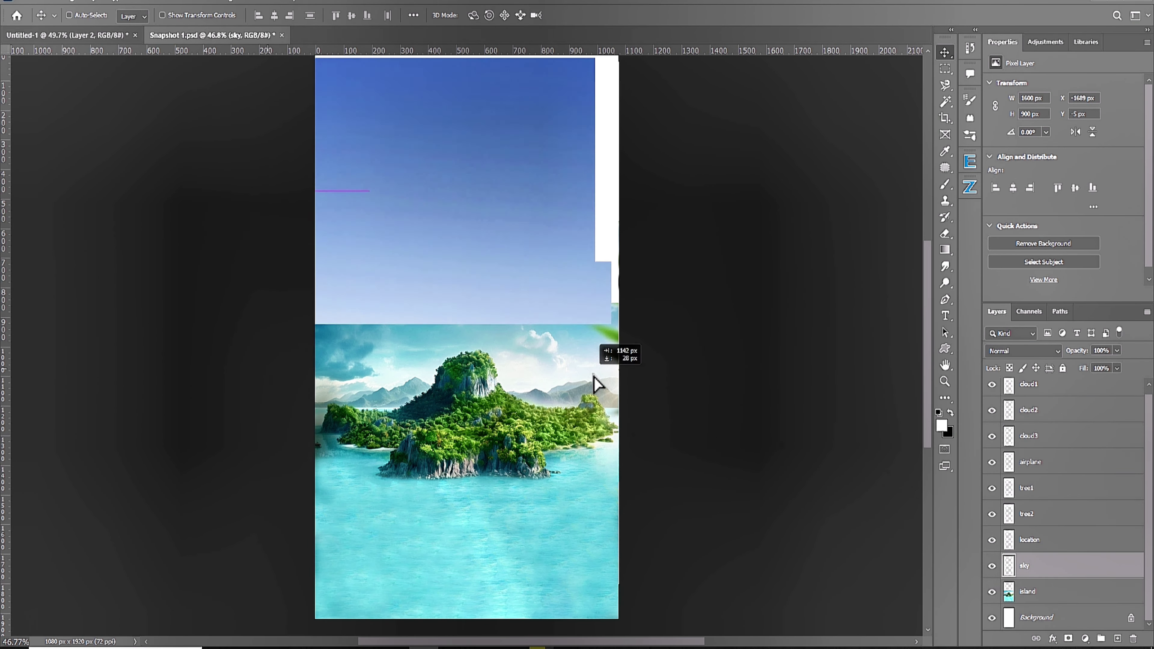
Add a Hue/Saturation adjustment clipped to the sky with Colorize on.
click(1084, 638)
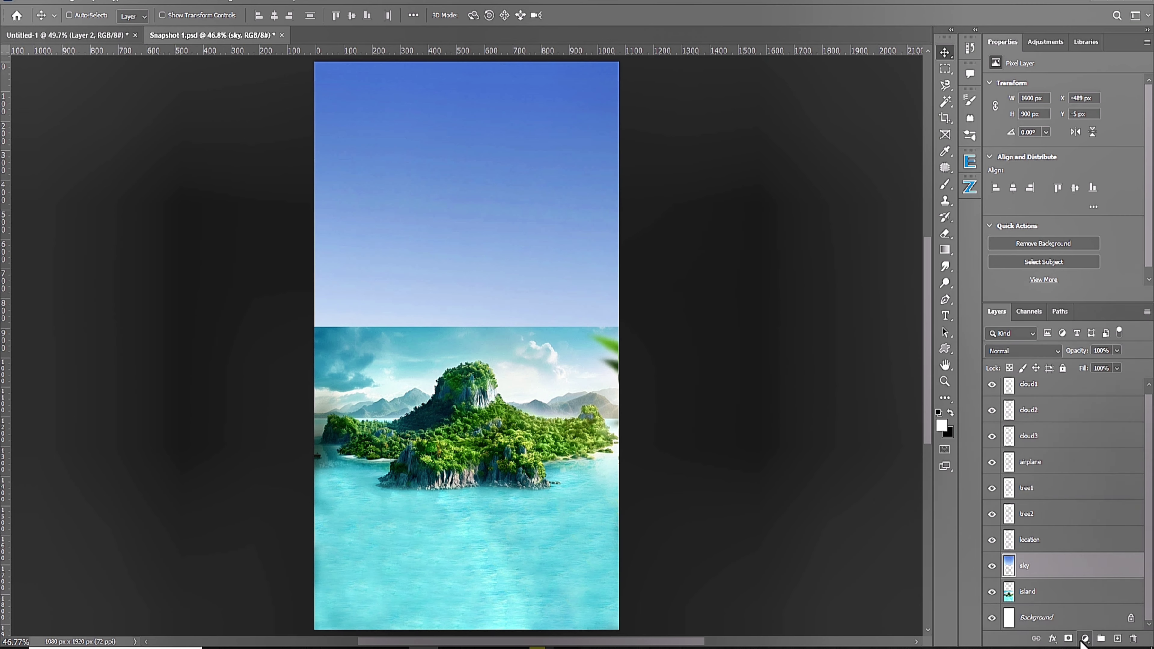
click(1044, 505)
click(1062, 294)
click(1050, 199)
Shift the sky's hue to light blue and flip the sky vertically.
drag(990, 132, 1068, 138)
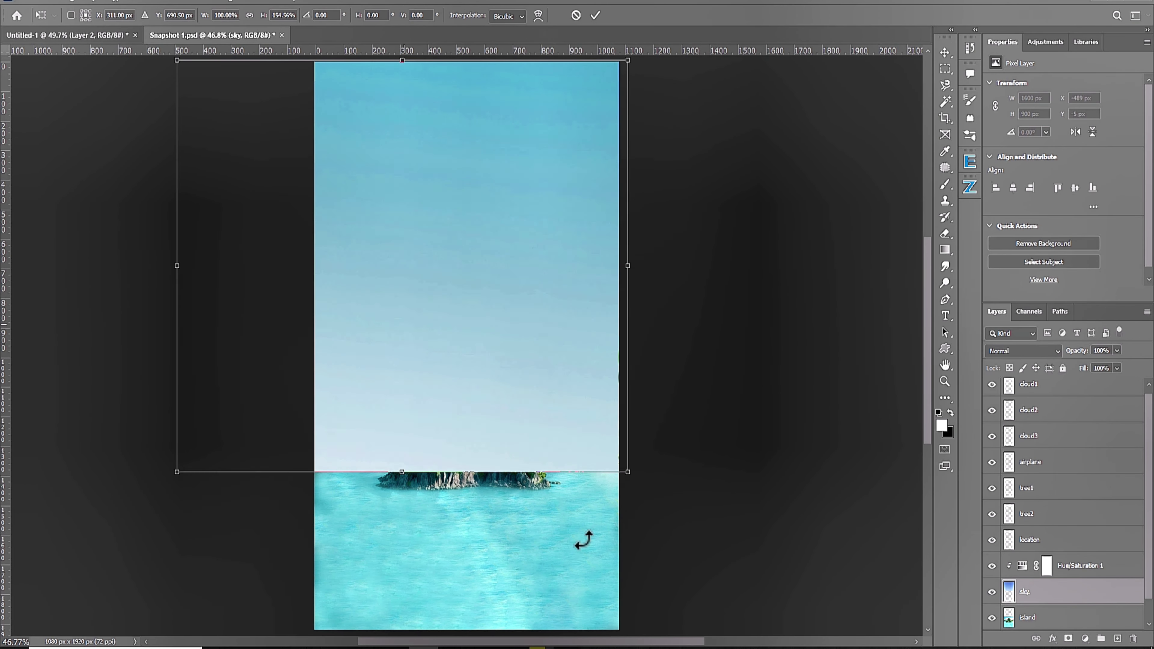
key(ctrl+t)
right_click(477, 194)
click(500, 456)
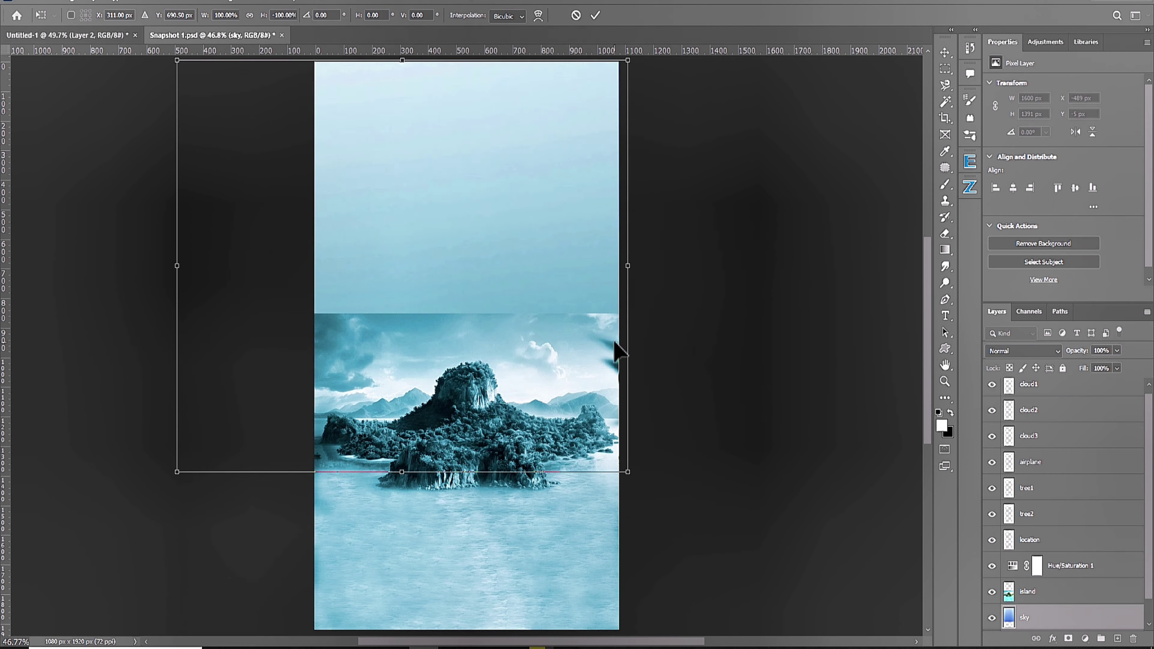
key(Return)
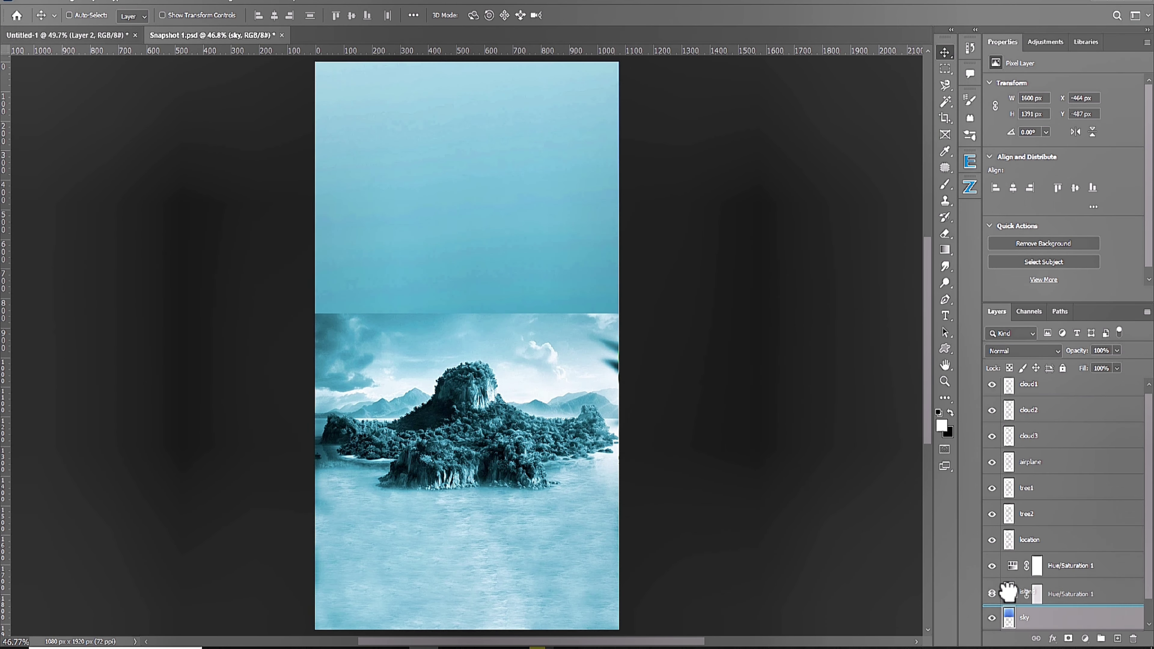
Move the Hue/Saturation adjustment below the island, shift hue toward cyan, and turn Colorize off.
drag(1008, 591, 1010, 596)
mouse_move(1068, 132)
mouse_down()
mouse_move(1079, 132)
mouse_move(1043, 132)
mouse_move(1061, 150)
mouse_move(1063, 129)
mouse_up()
click(1051, 198)
Add a Color Balance pushing sky midtones toward cyan, less blue, and lower saturation slightly.
click(1085, 638)
click(1066, 534)
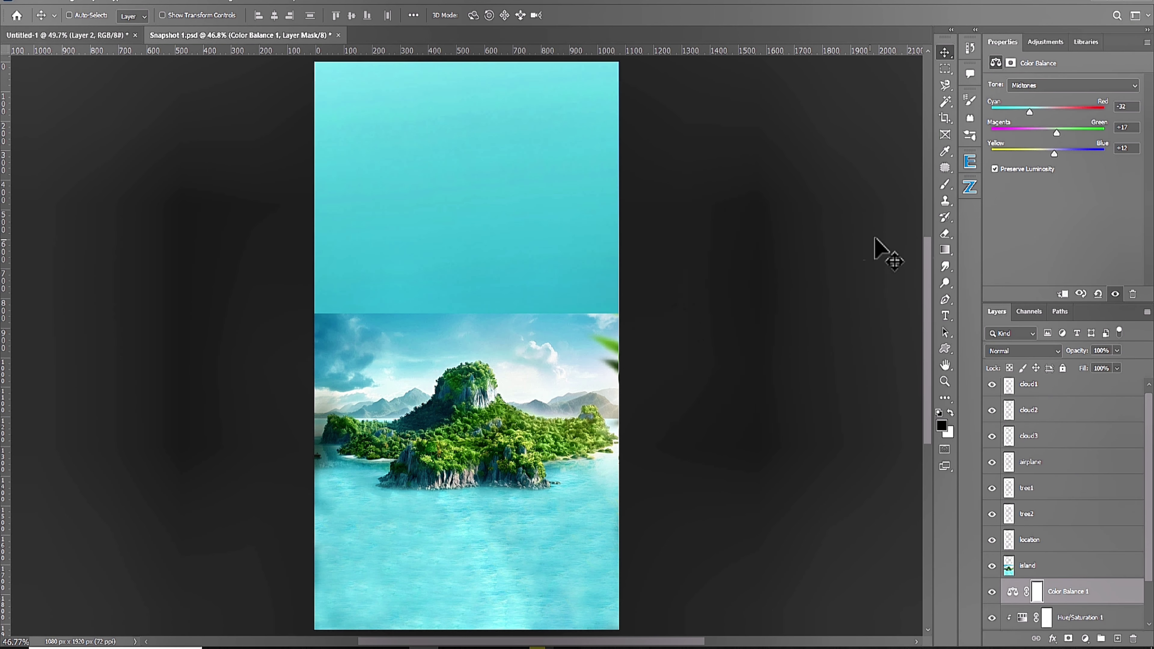
drag(1069, 153, 1054, 153)
click(991, 618)
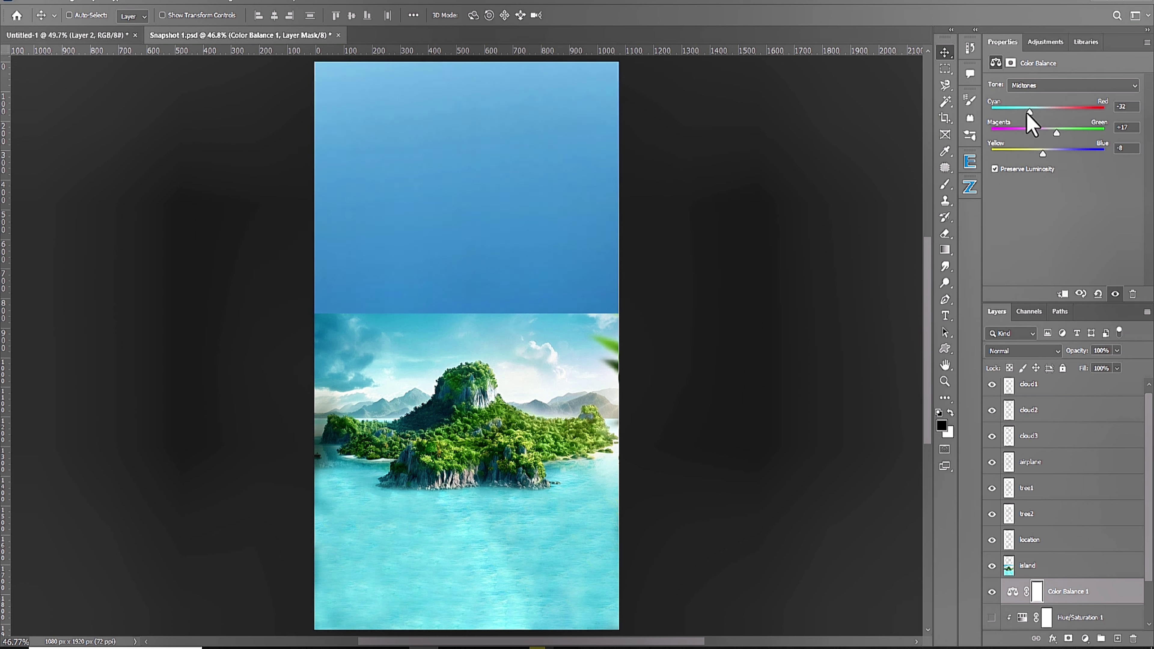
drag(1028, 114, 999, 122)
click(991, 617)
click(1022, 618)
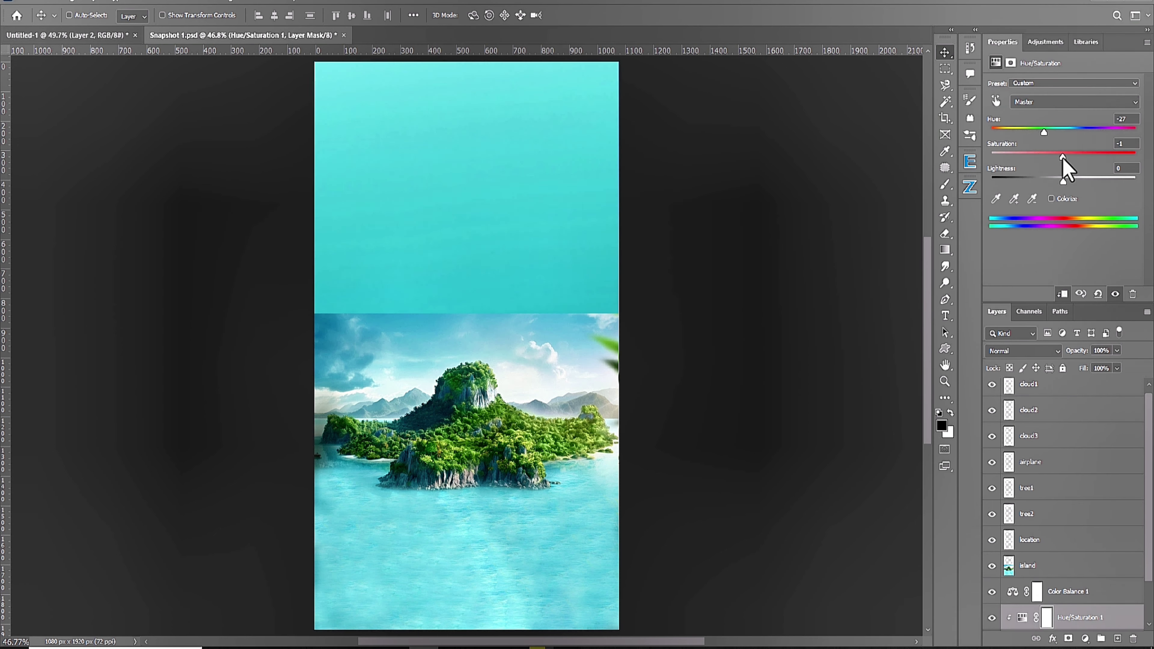
mouse_move(1063, 156)
mouse_down()
mouse_move(1039, 157)
mouse_move(1060, 132)
mouse_up()
click(1044, 566)
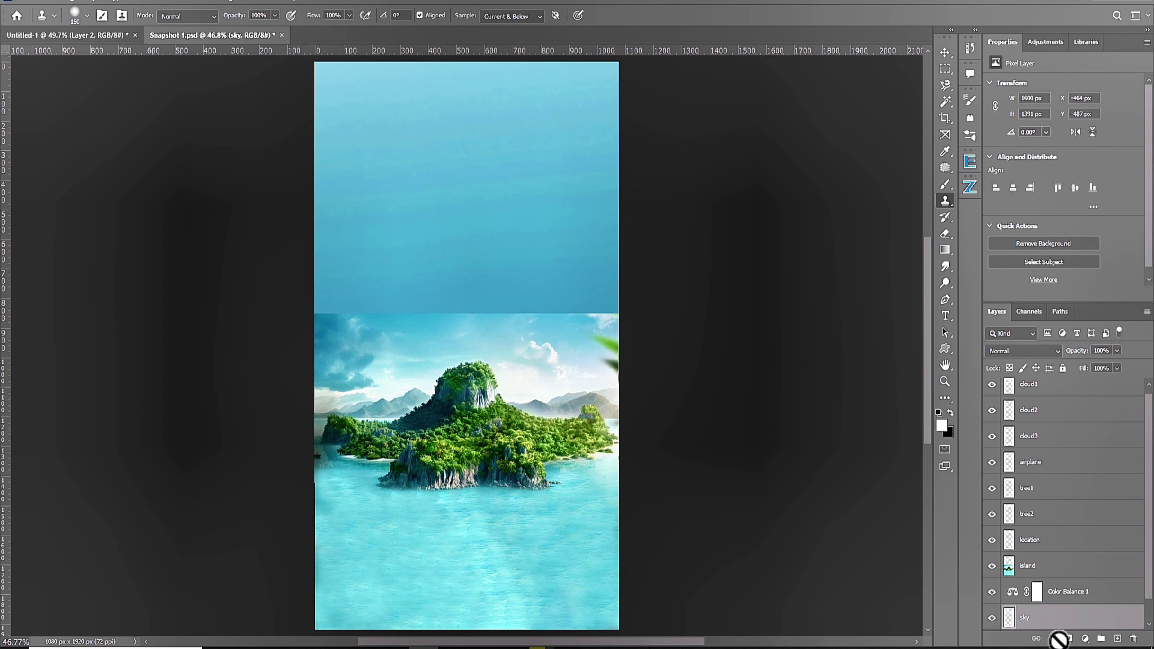
Merge the island into the sky layer and clone clouds over the seam above it.
right_click(595, 317)
key(ctrl+e)
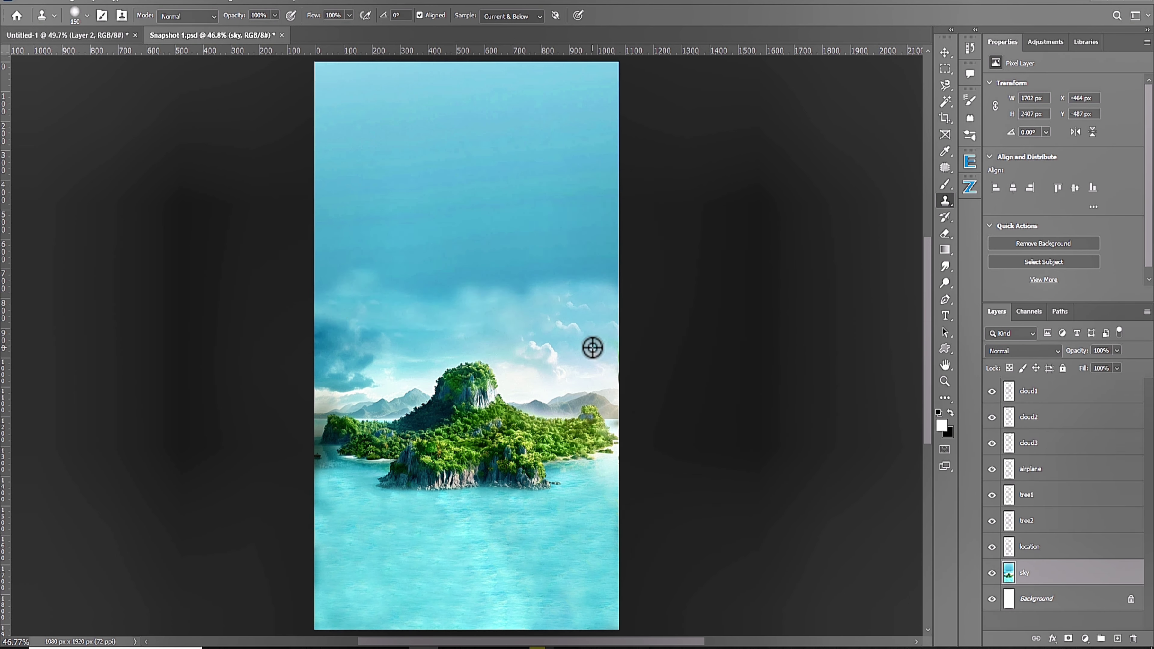
alt+click(553, 333)
drag(471, 270, 471, 248)
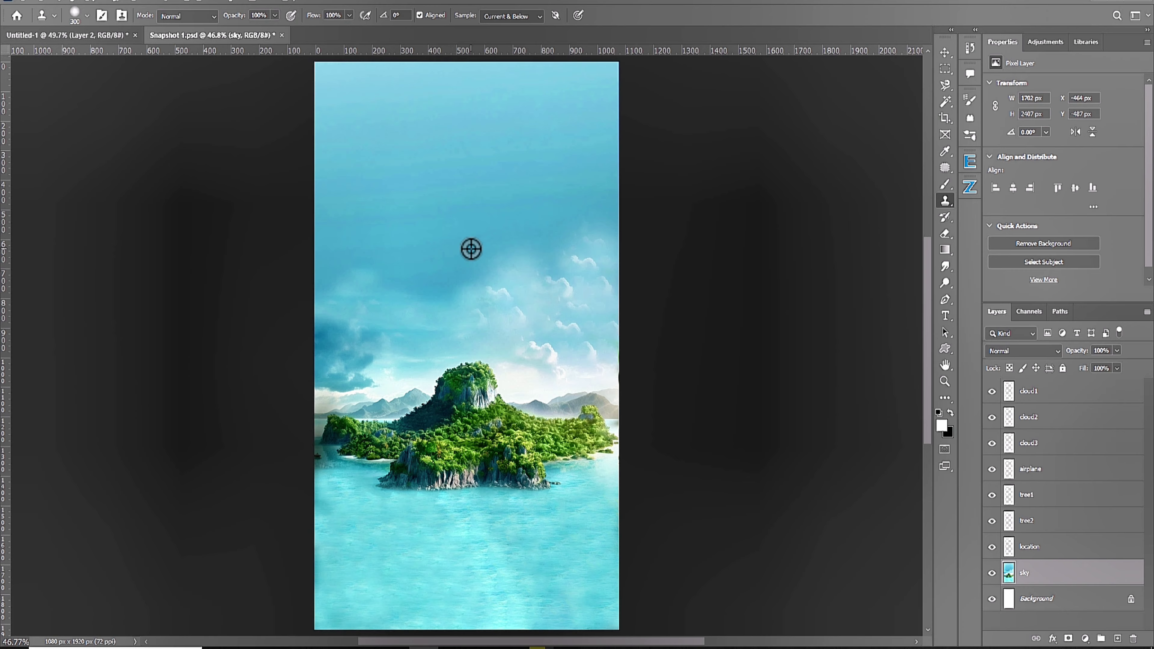
alt+click(389, 329)
Paint a first cloud in the sky with the C7 cloud brush.
click(945, 184)
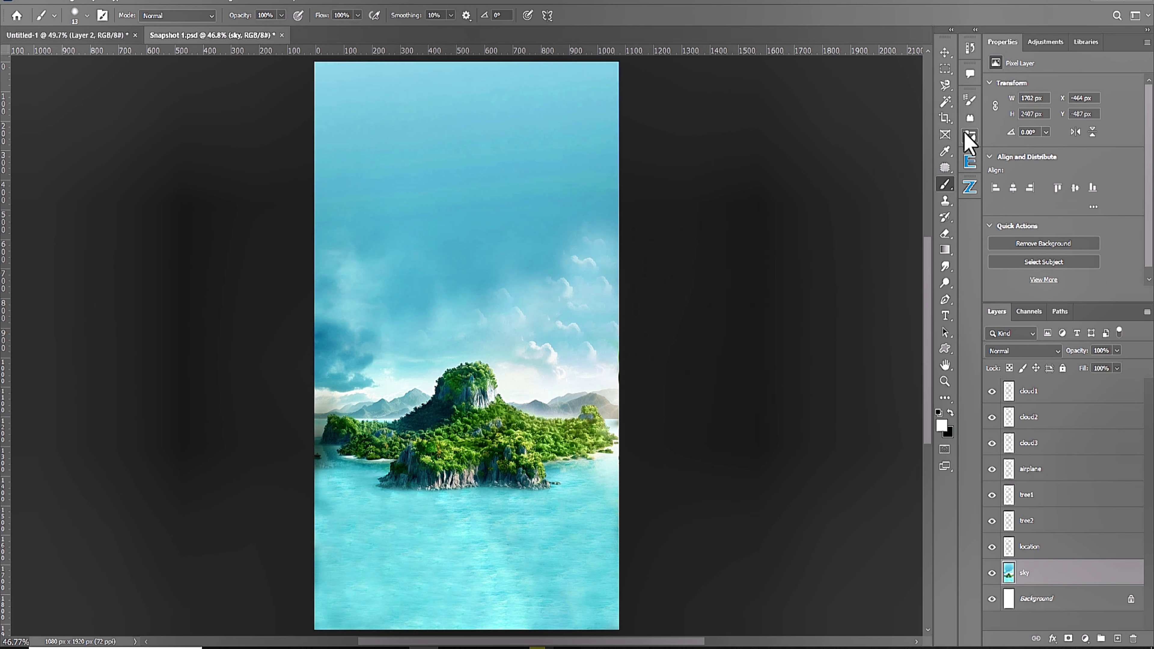
click(970, 134)
click(768, 296)
click(785, 402)
click(482, 218)
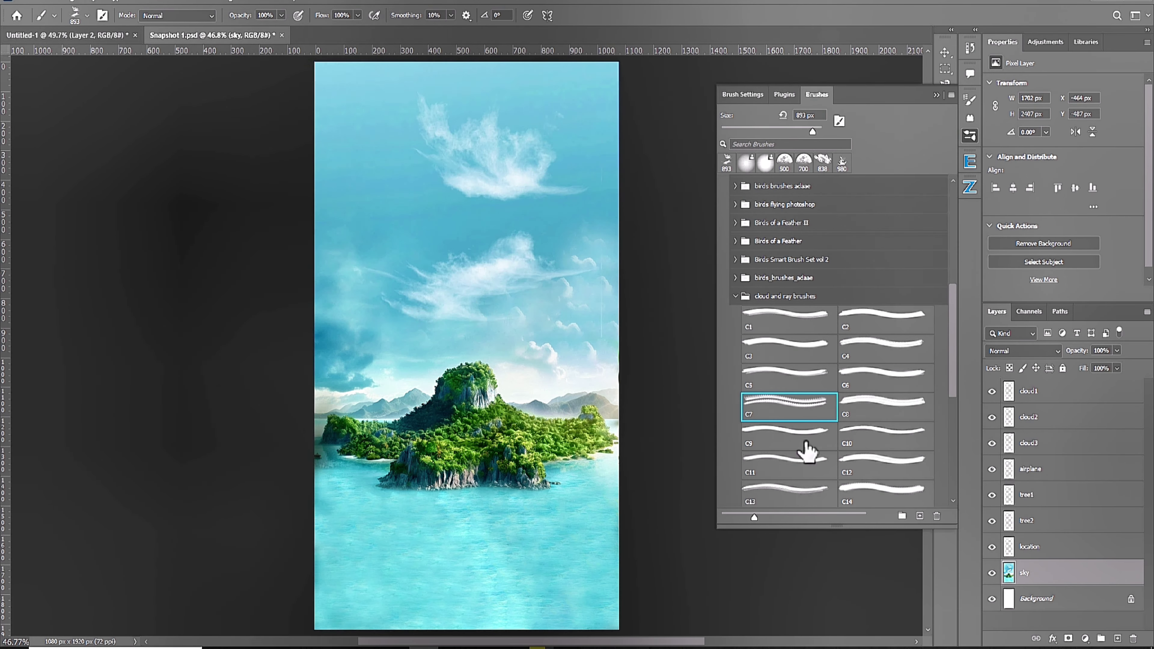
Add more clouds with the C12 and C4 cloud brushes, including one on the left.
click(885, 402)
click(862, 461)
click(384, 236)
scroll(836, 454, down, 2)
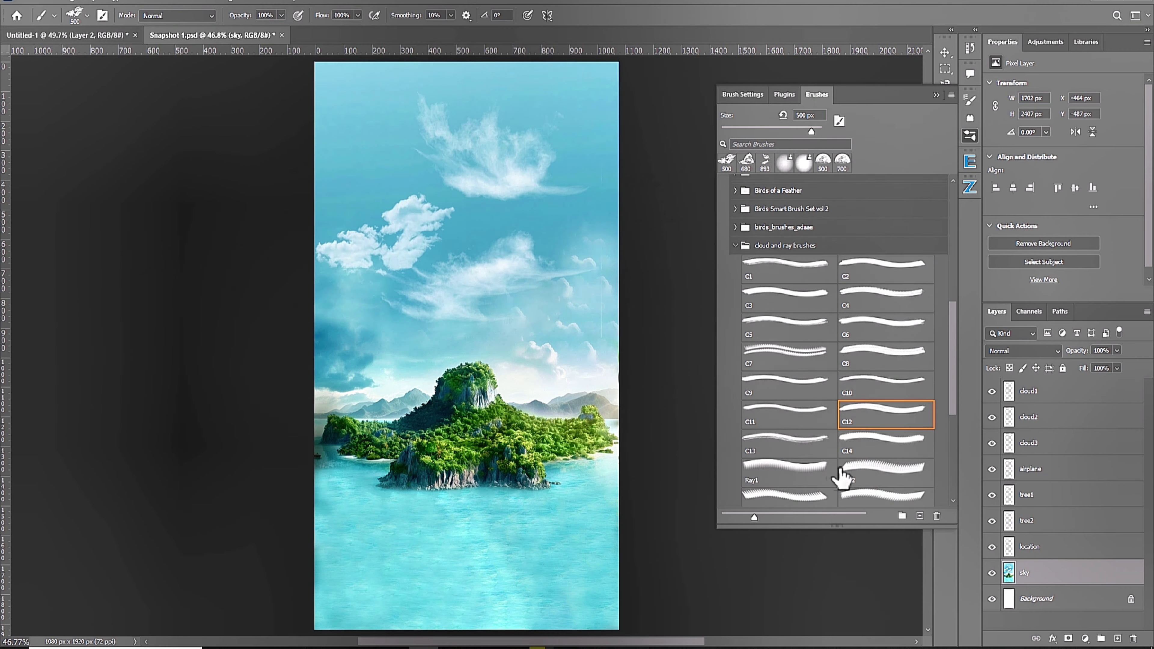
click(863, 475)
scroll(780, 330, up, 2)
click(789, 318)
click(886, 347)
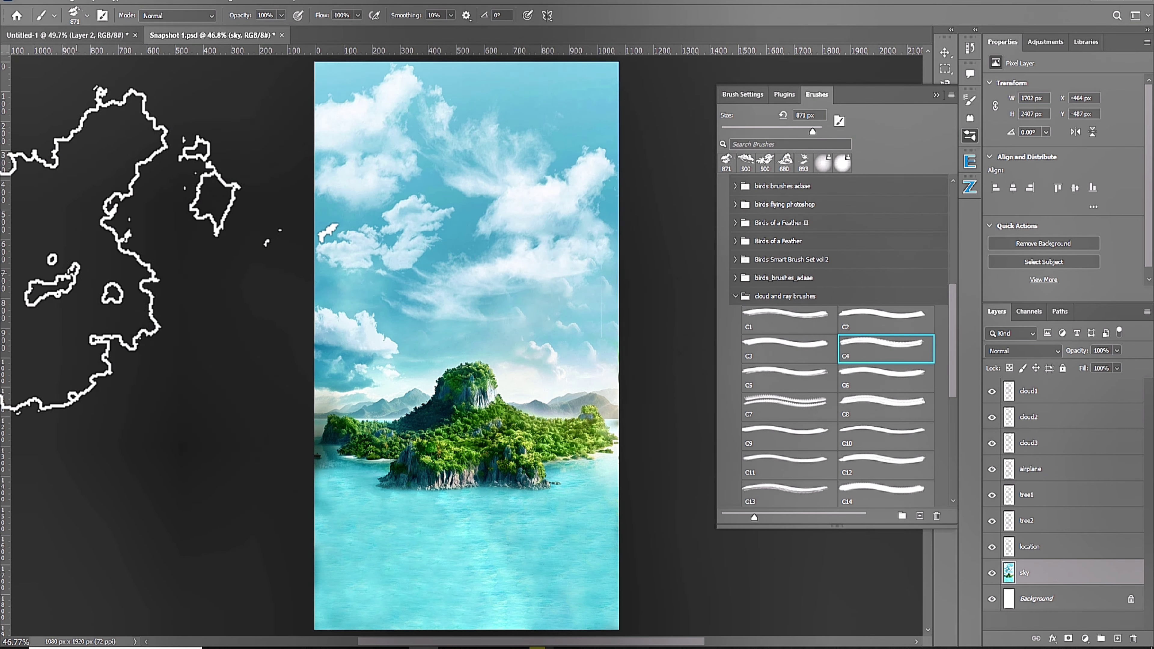
key(ctrl+z)
key(ctrl+z)
click(303, 314)
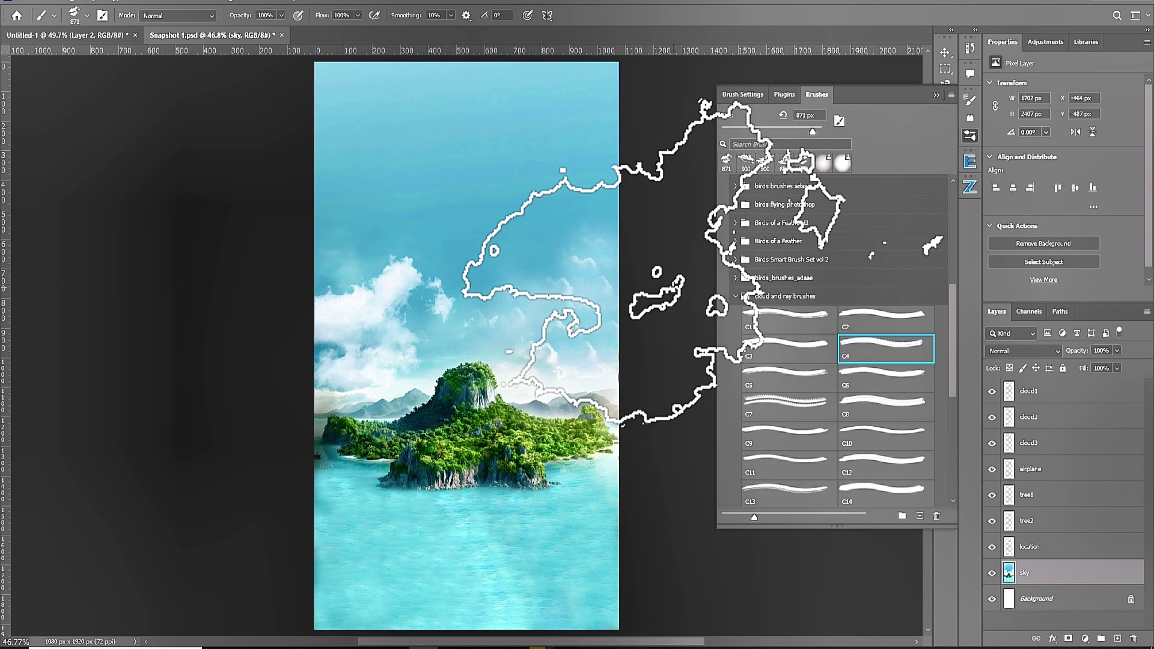
Stamp a large moon near the top left using Moon Brush 11.
click(763, 296)
click(734, 462)
click(788, 468)
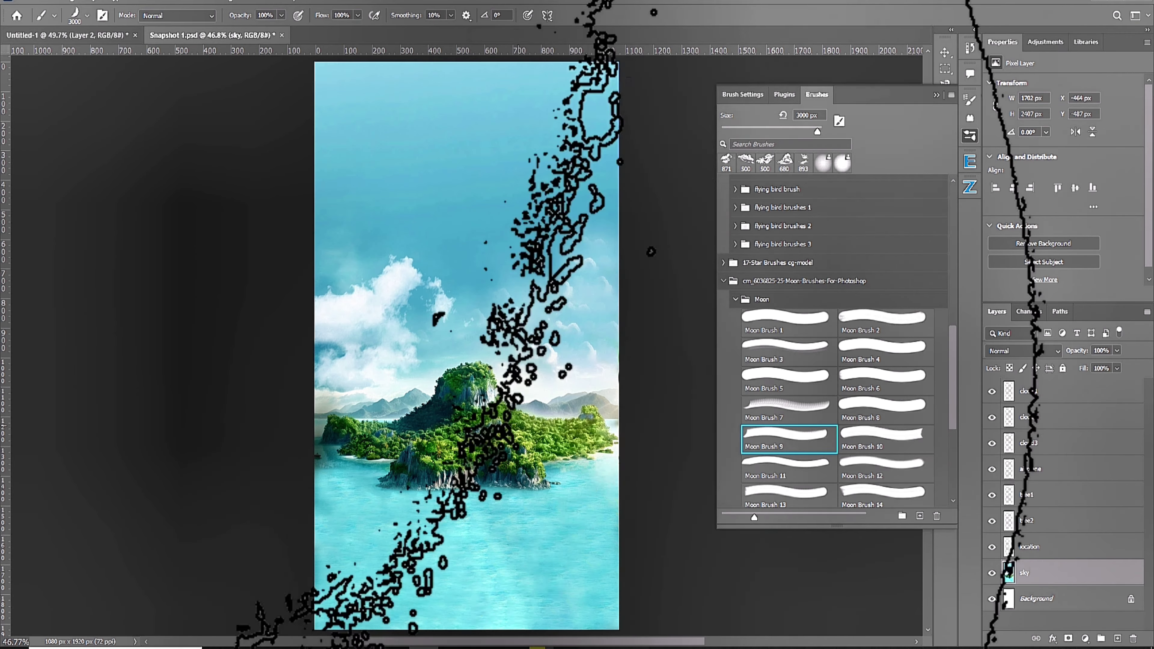
click(459, 174)
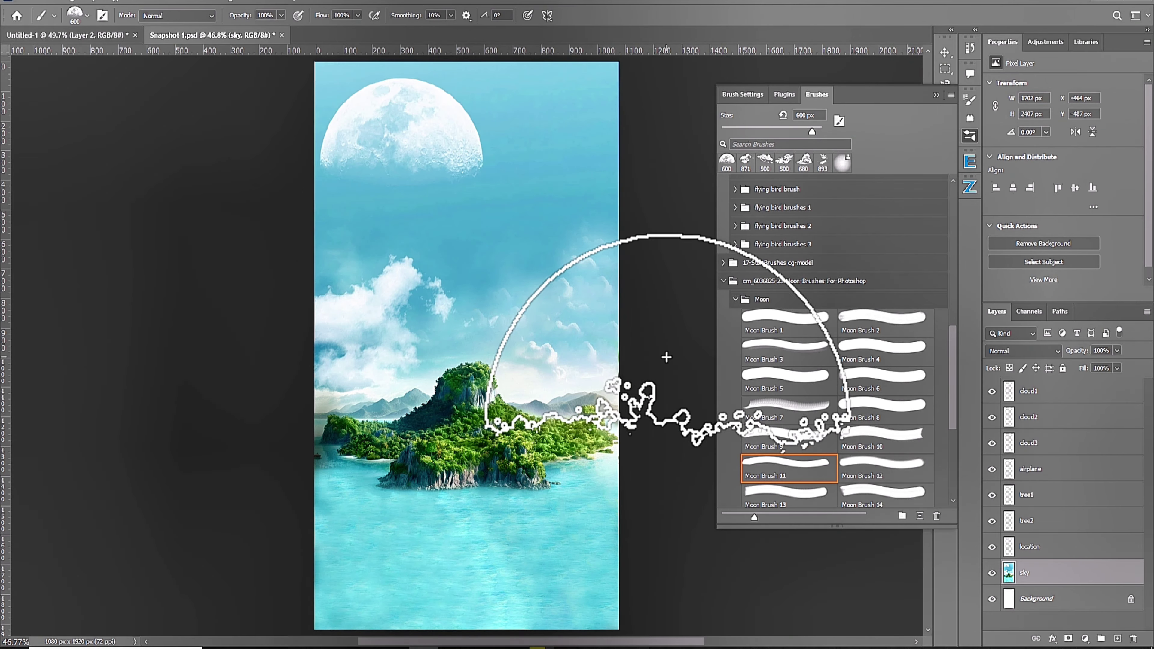
click(970, 136)
Shrink the location pin, place it on the island's peak, and skew it slightly.
key(v)
click(1014, 548)
key(ctrl+t)
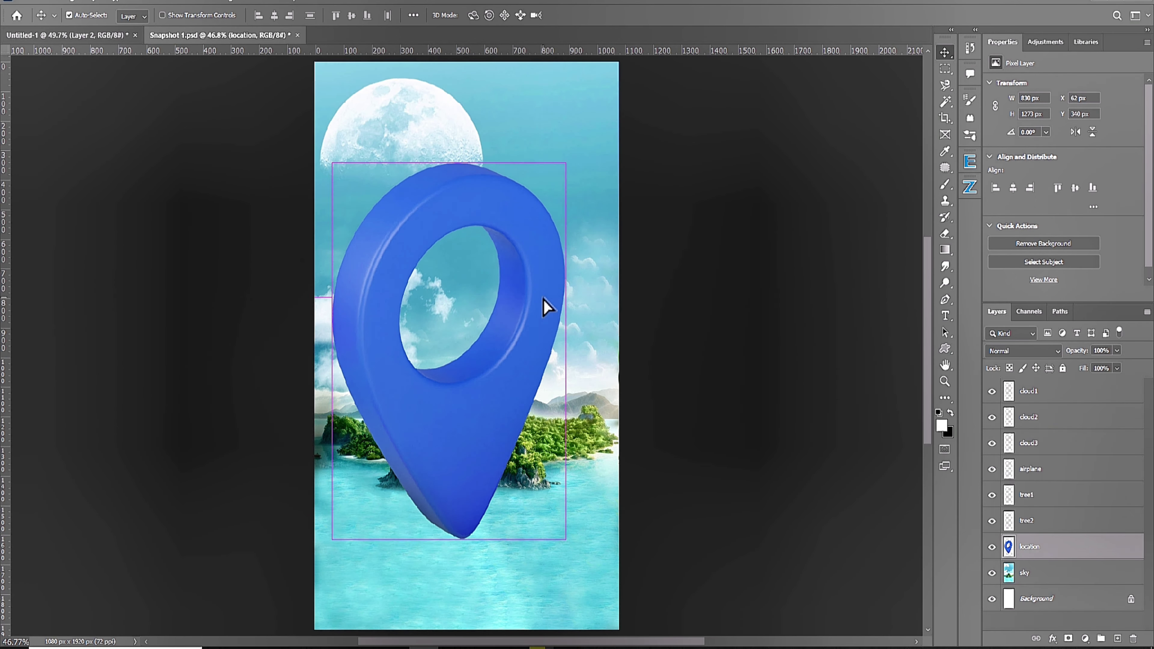
mouse_move(543, 304)
mouse_down()
mouse_move(502, 407)
mouse_move(489, 322)
mouse_move(486, 343)
mouse_up()
right_click(505, 298)
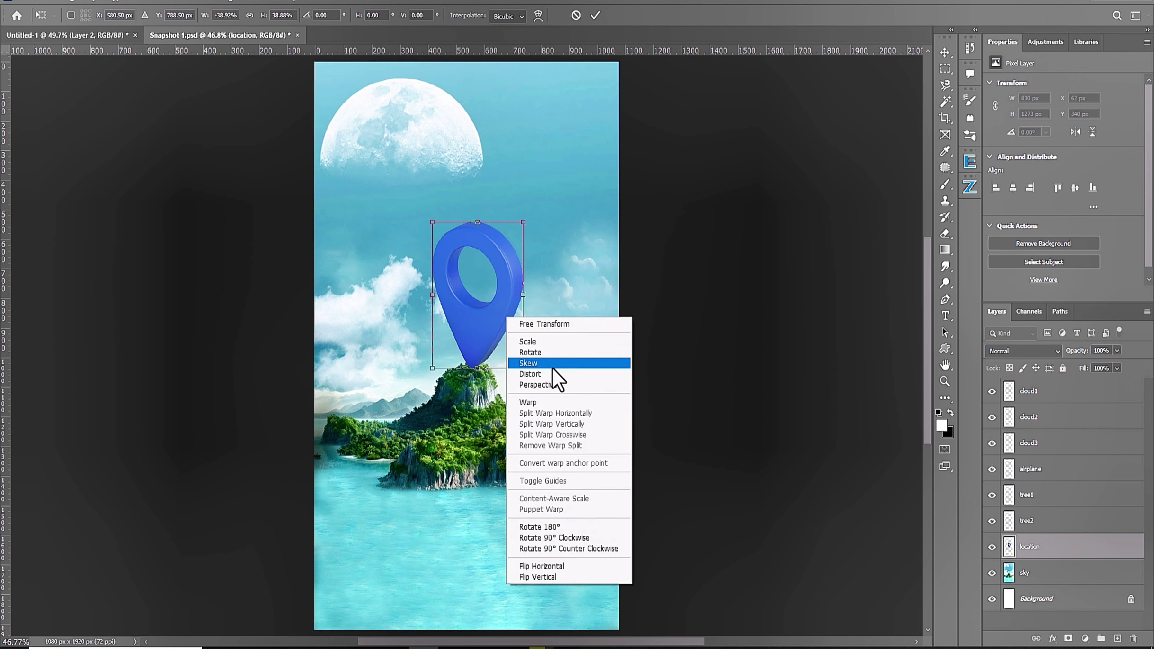
click(522, 364)
drag(514, 288, 489, 312)
key(Return)
Turn the pin red with a clipped, colorized Hue/Saturation with raised saturation.
click(1084, 638)
click(1092, 512)
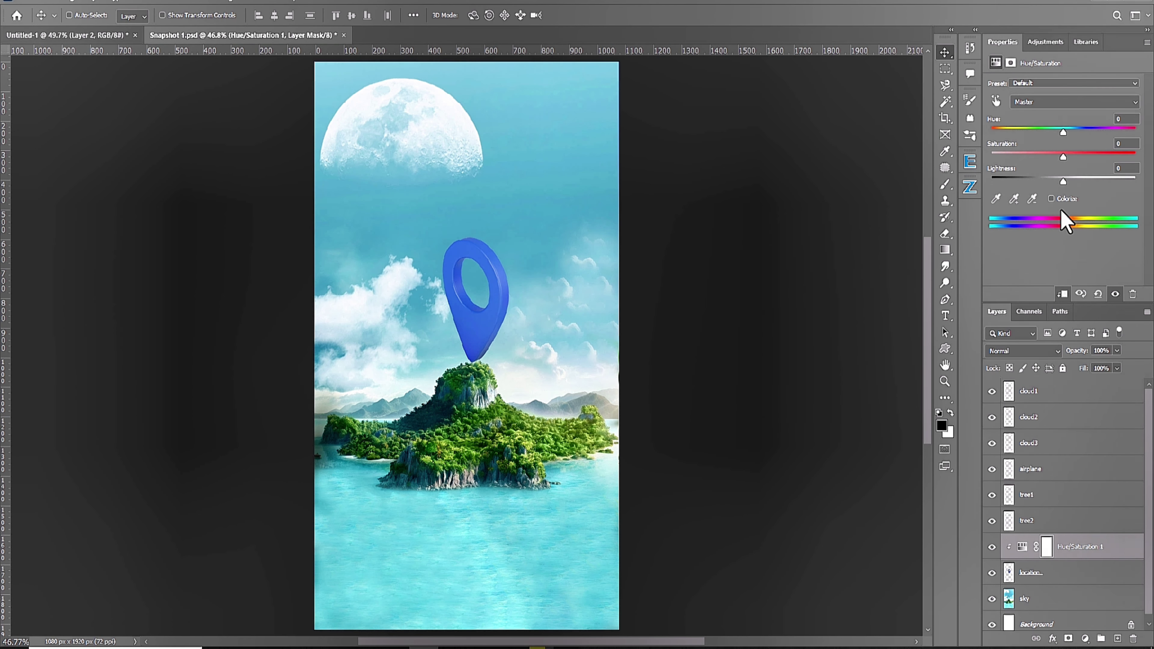
click(1062, 294)
click(1051, 199)
drag(1027, 157, 1100, 157)
Merge the pin's red tint, then place the airplane below tree2, flipped horizontally and centred over the pin.
key(ctrl+e)
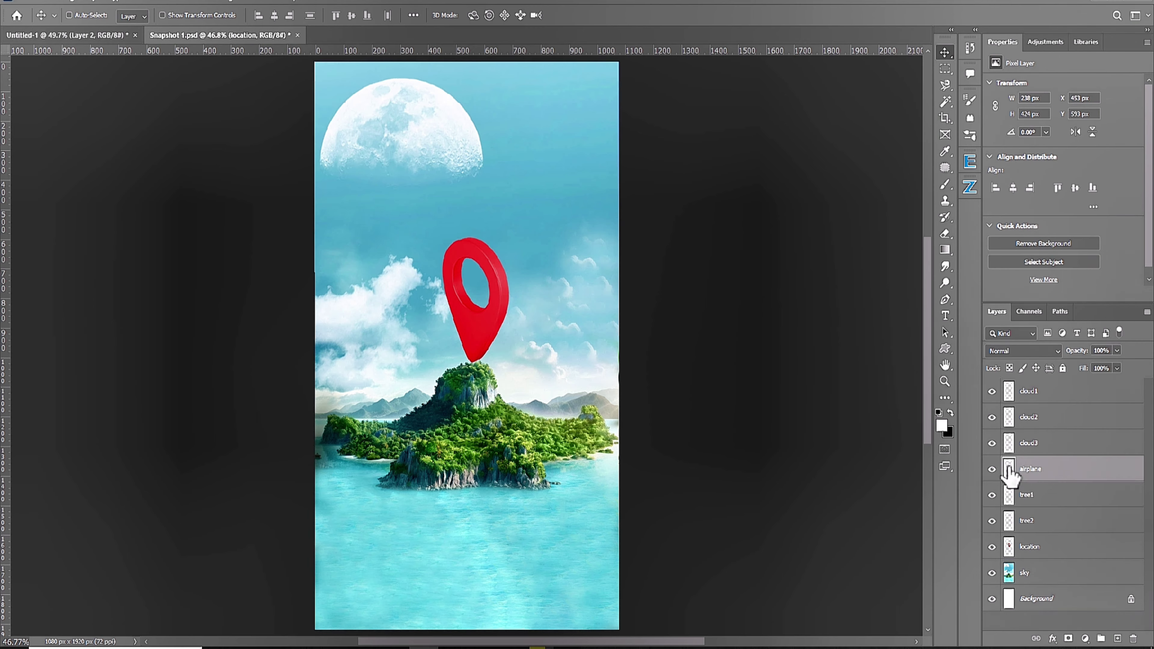
drag(1030, 468, 1030, 509)
key(ctrl+t)
drag(336, 263, 515, 330)
right_click(515, 330)
click(561, 500)
key(ctrl+plus)
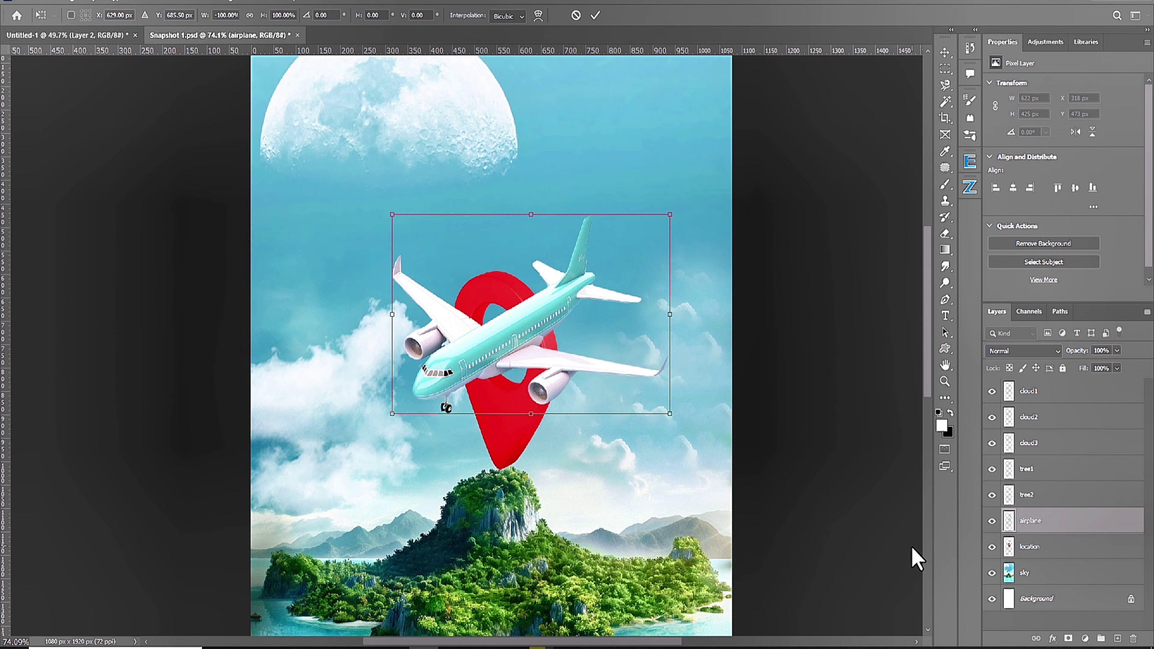
key(Return)
Tint the airplane saturated blue with a colorized Hue/Saturation, merge it, and nudge it right.
click(1084, 638)
click(1099, 513)
click(1050, 199)
mouse_move(991, 132)
mouse_down()
mouse_move(1089, 132)
mouse_move(1103, 159)
mouse_up()
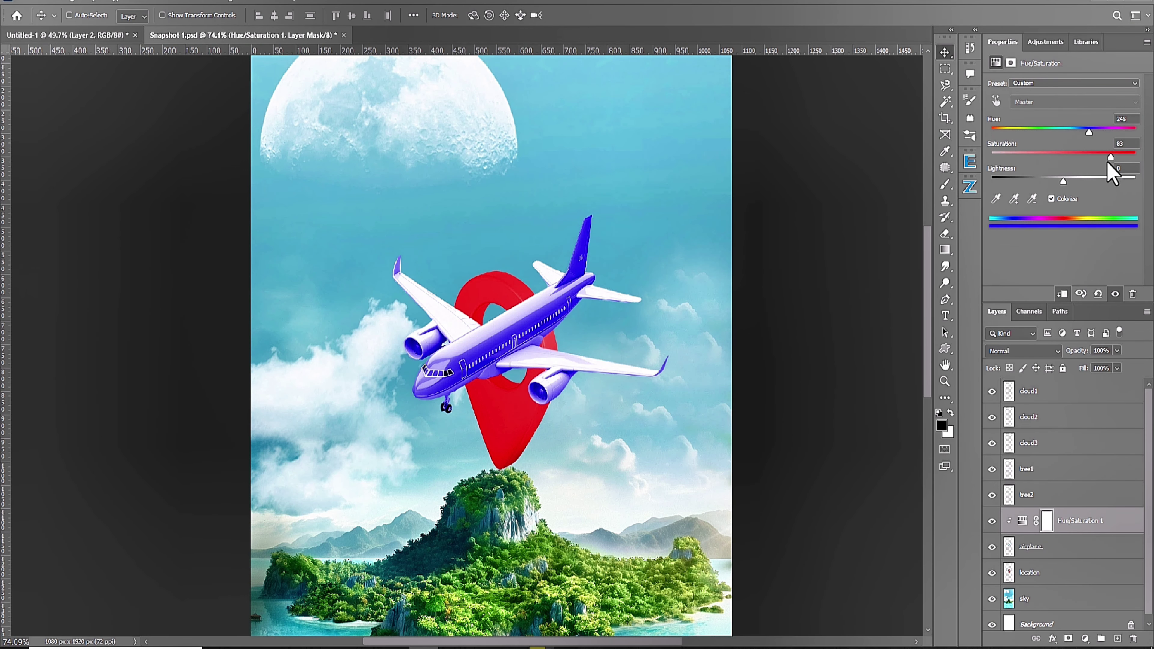
key(ctrl+e)
mouse_move(526, 336)
mouse_down()
mouse_move(545, 337)
mouse_move(544, 319)
mouse_up()
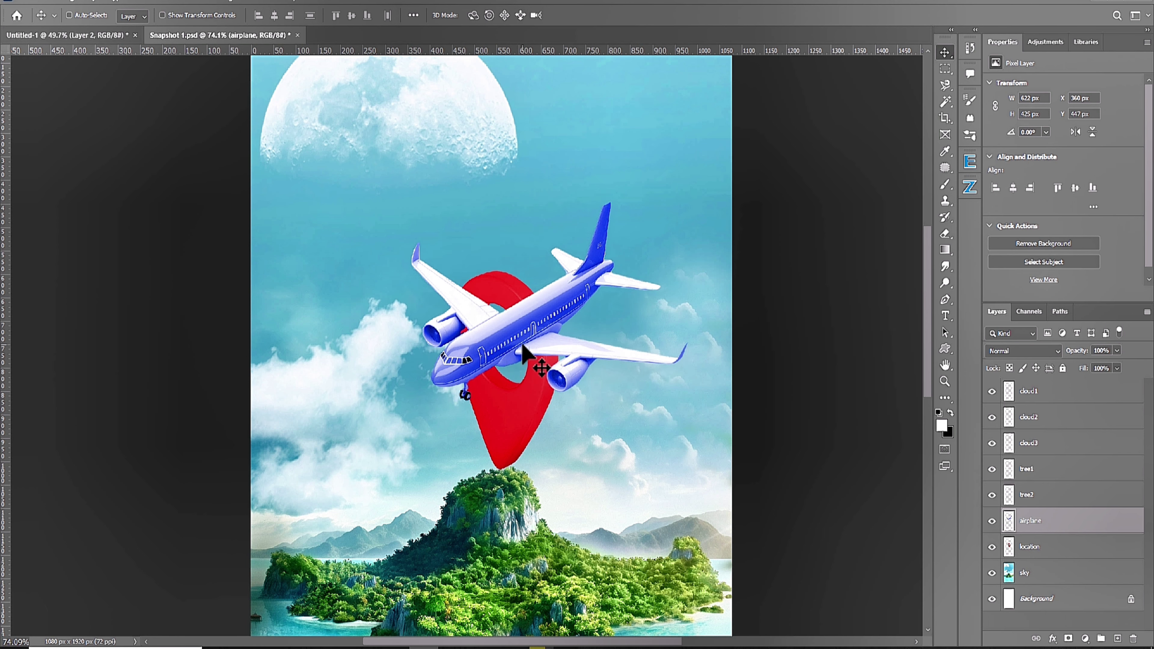
Skew the red location pin by about 3 degrees.
click(1014, 545)
key(ctrl+t)
right_click(519, 117)
click(545, 165)
drag(537, 370, 537, 375)
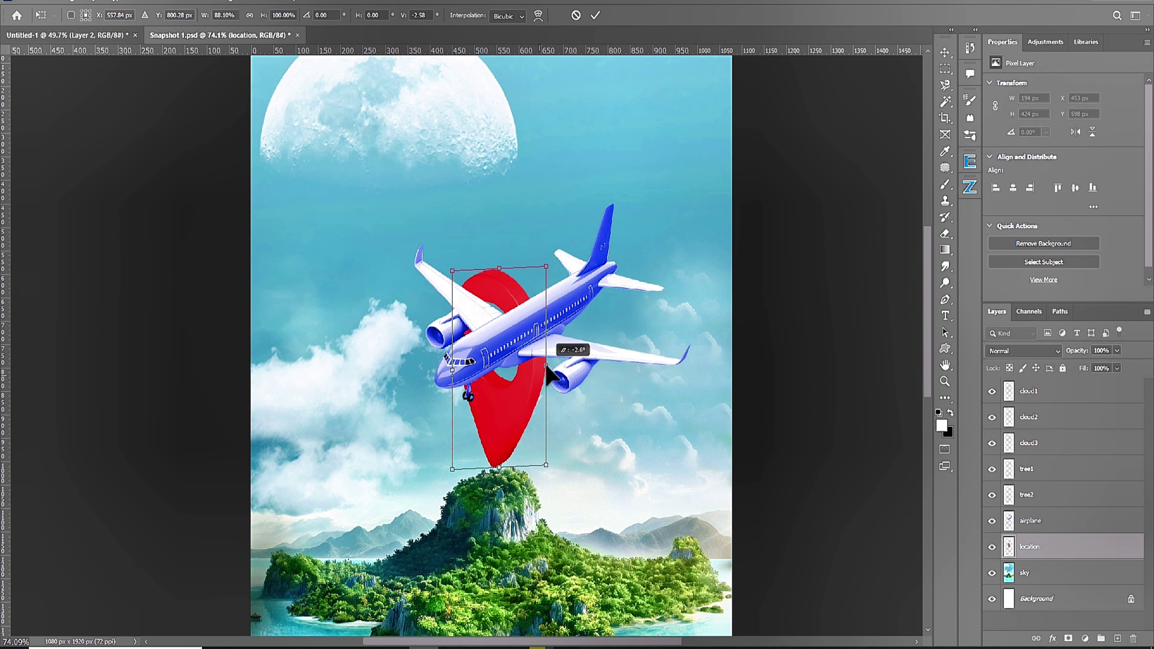
key(Return)
Add a layer mask to the airplane and set up a brush for painting it.
click(1044, 521)
click(1068, 638)
key(b)
right_click(372, 220)
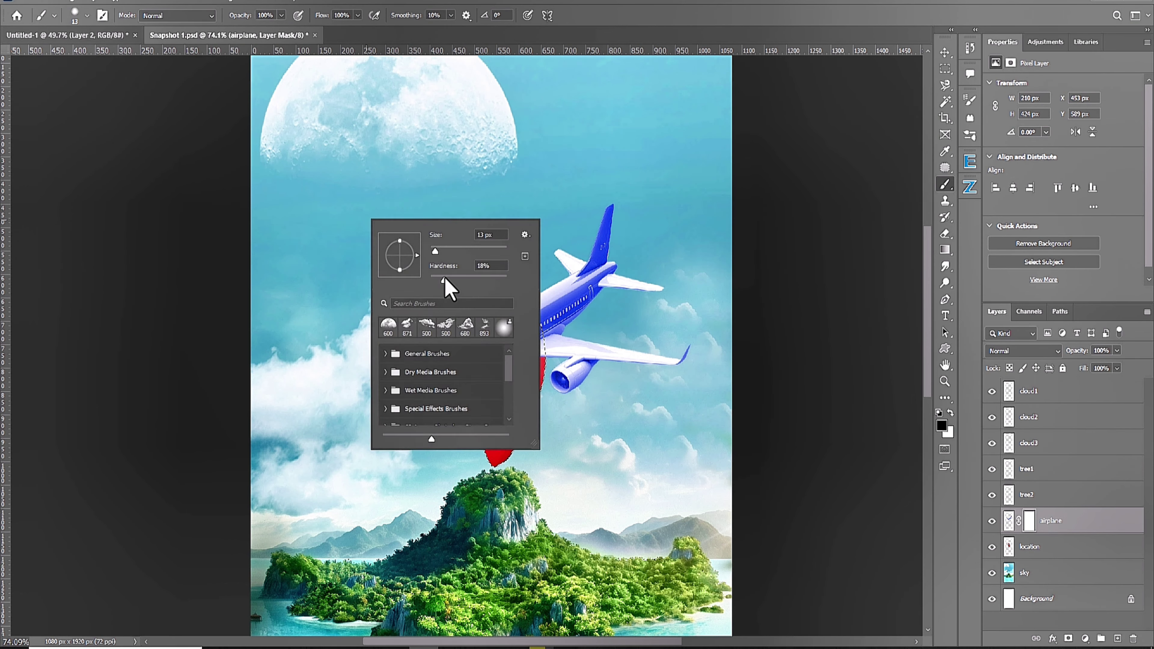
key(Escape)
scroll(541, 348, up, 3)
scroll(583, 294, down, 5)
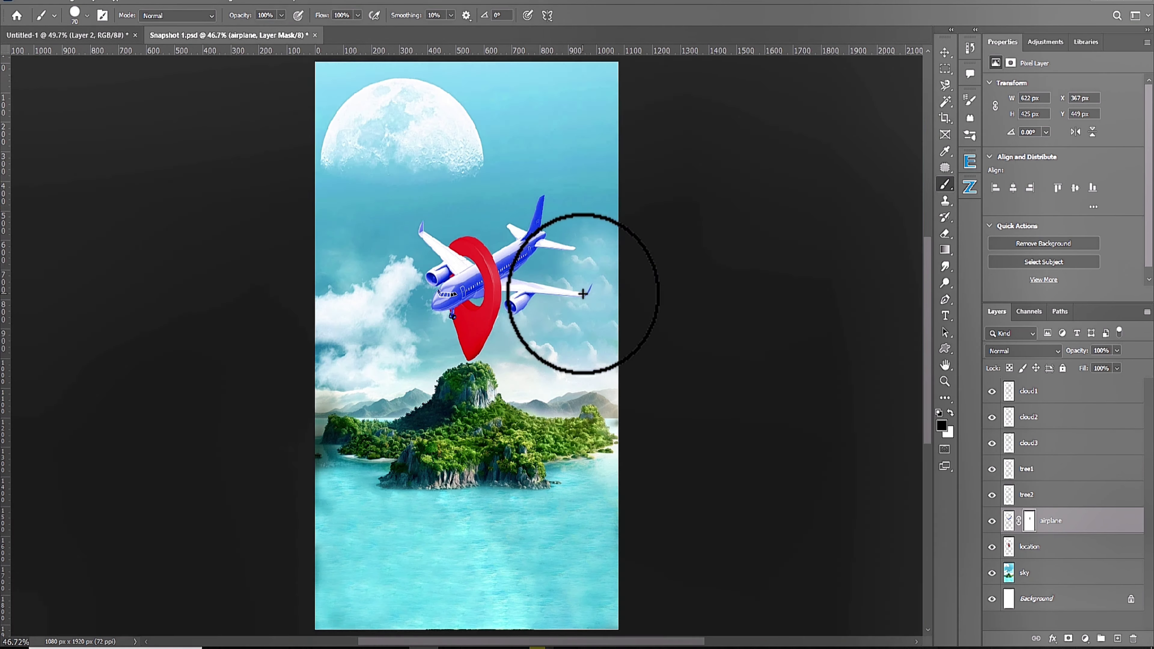
Scale tree2 to about 45% and place it on the left of the island.
click(1026, 495)
key(ctrl+t)
mouse_move(363, 359)
mouse_down()
mouse_move(384, 318)
mouse_move(377, 386)
mouse_up()
key(Return)
Scale tree1 to about 36%, settle it on the island's right, and add a horizontal guide.
click(1026, 468)
key(ctrl+t)
drag(411, 345, 527, 318)
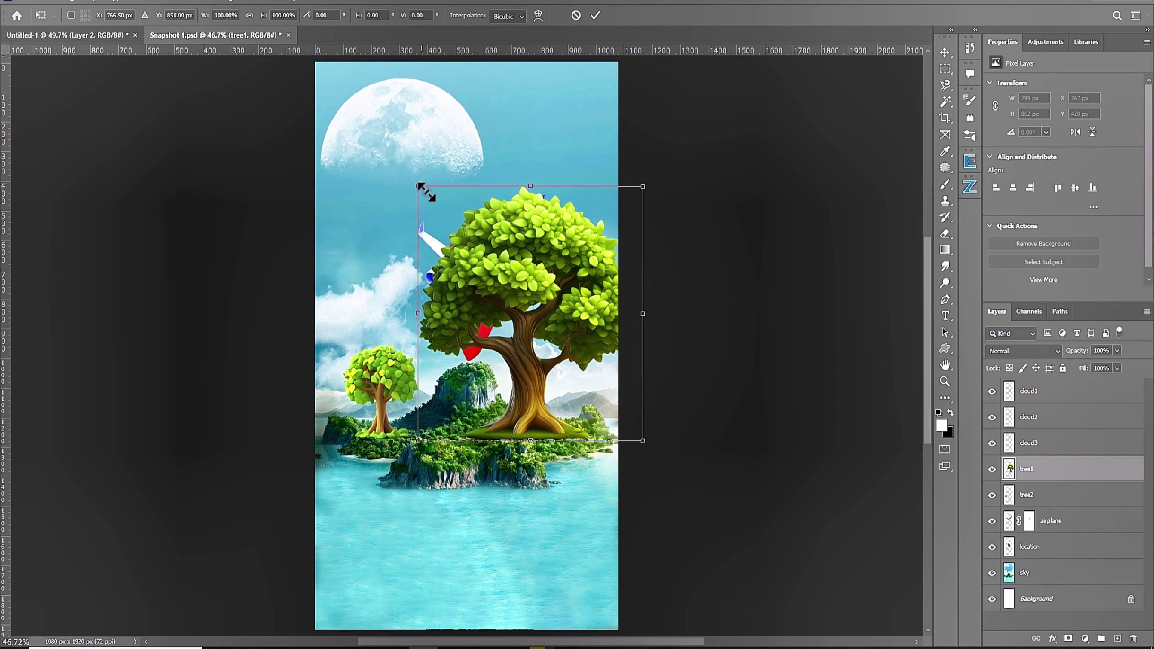
drag(422, 188, 563, 350)
drag(409, 390, 551, 395)
drag(590, 443, 588, 443)
drag(552, 409, 565, 424)
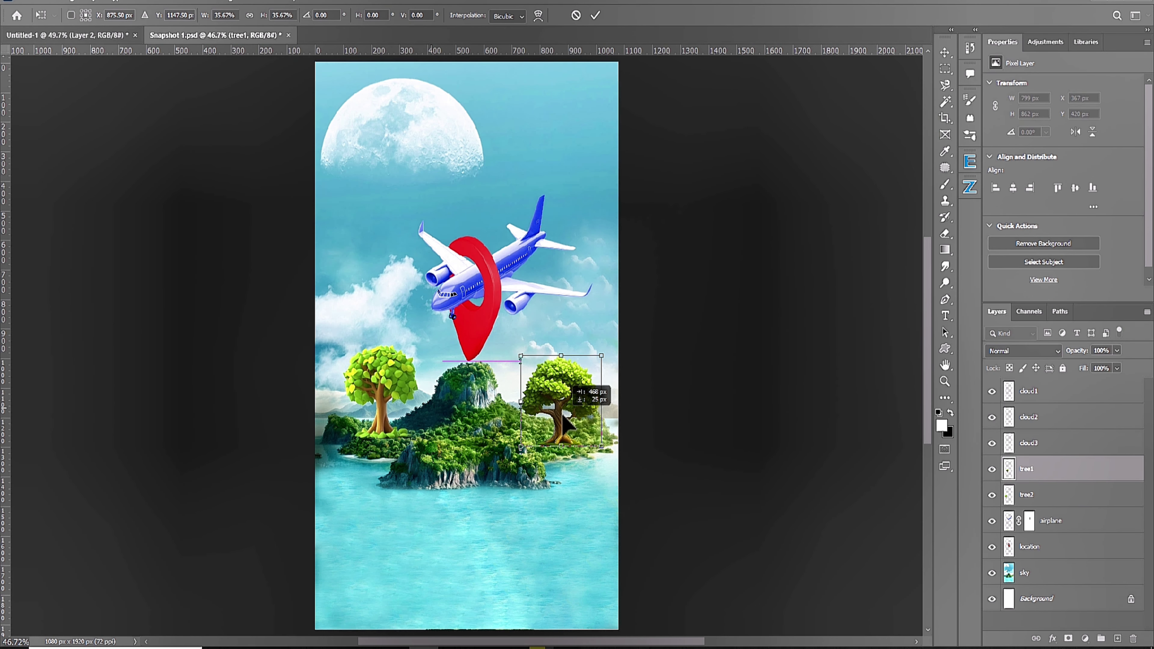
key(Return)
drag(460, 50, 460, 109)
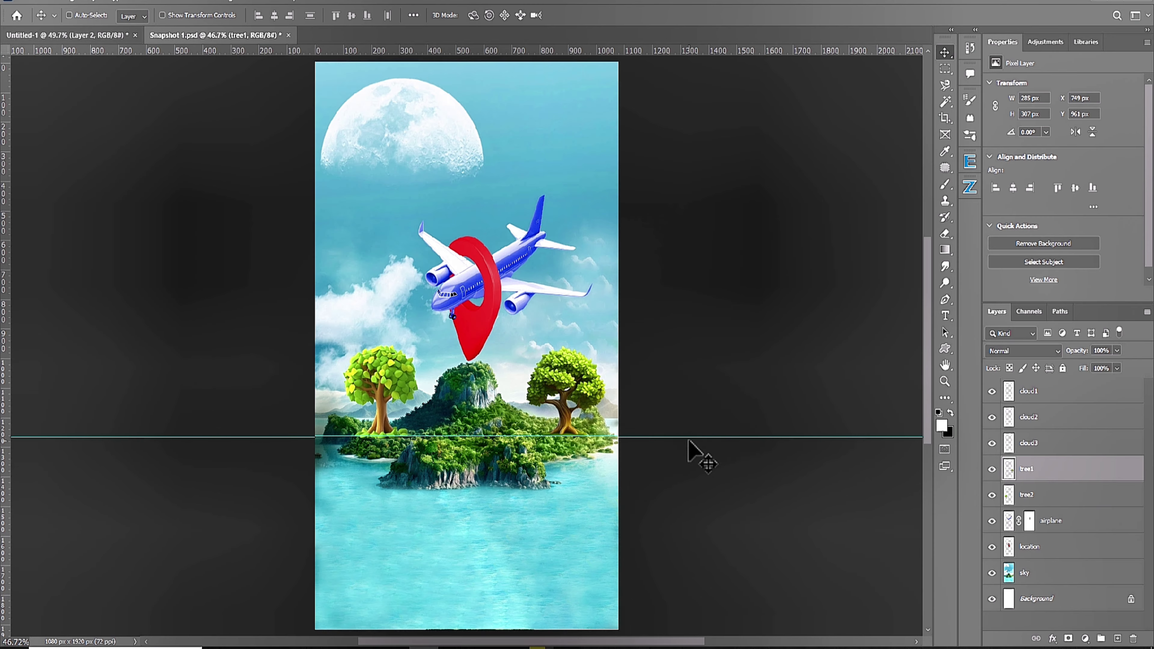
Clone island foliage over the right tree's grassy base.
scroll(674, 363, up, 5)
click(944, 200)
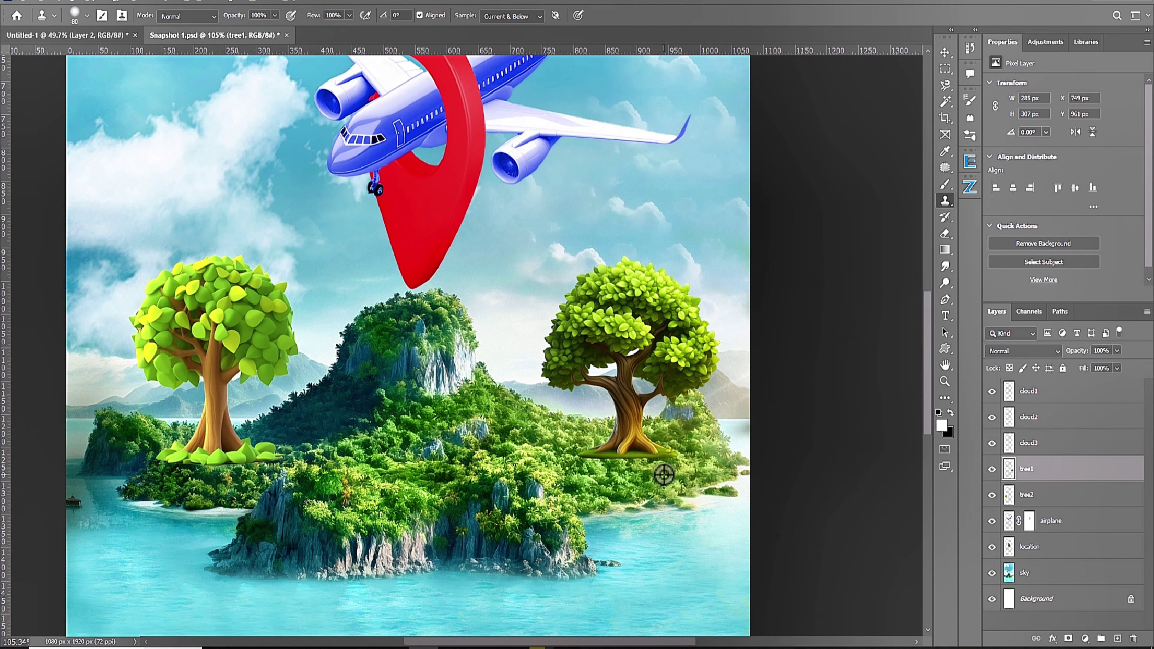
alt+click(663, 475)
drag(645, 454, 596, 462)
Mask tree1 and paint away the grass base under it.
click(1067, 638)
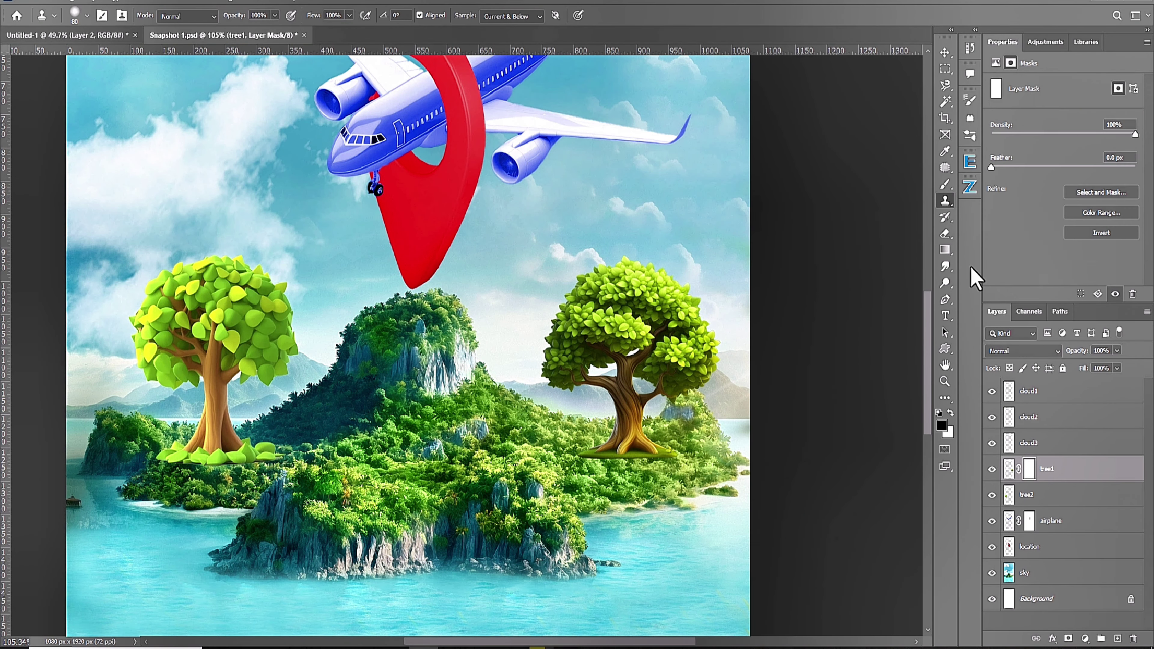
click(945, 184)
right_click(674, 453)
key(Escape)
scroll(670, 467, up, 3)
drag(670, 466, 551, 468)
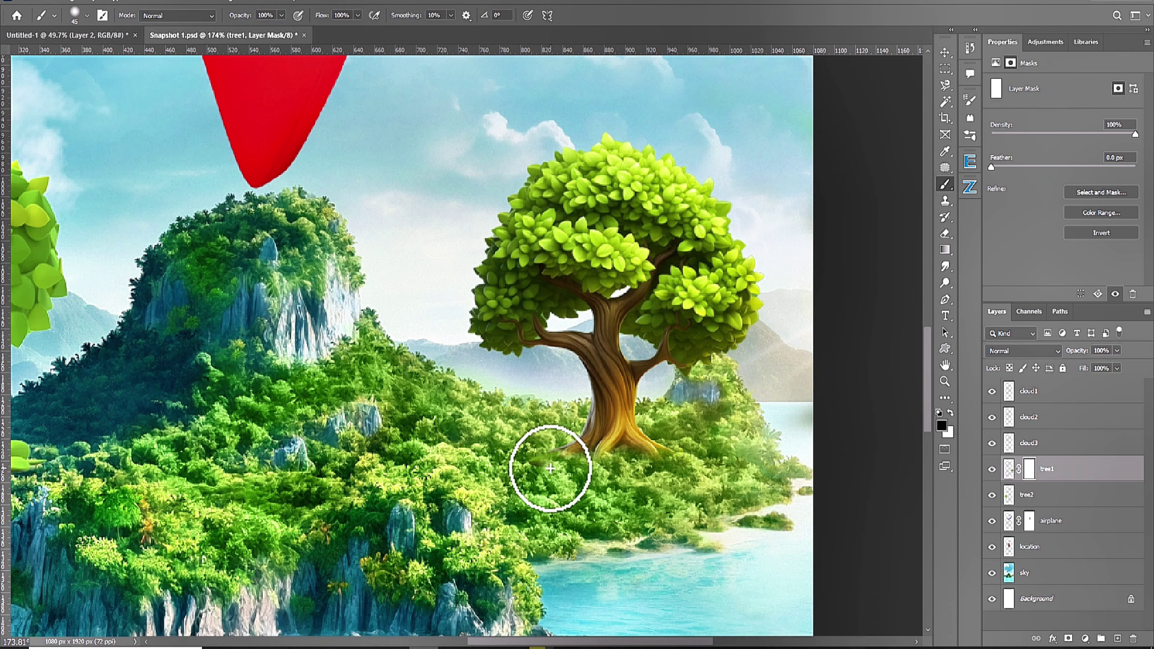
right_click(563, 473)
key(Escape)
Add a layer mask to tree2.
click(1045, 495)
click(1068, 638)
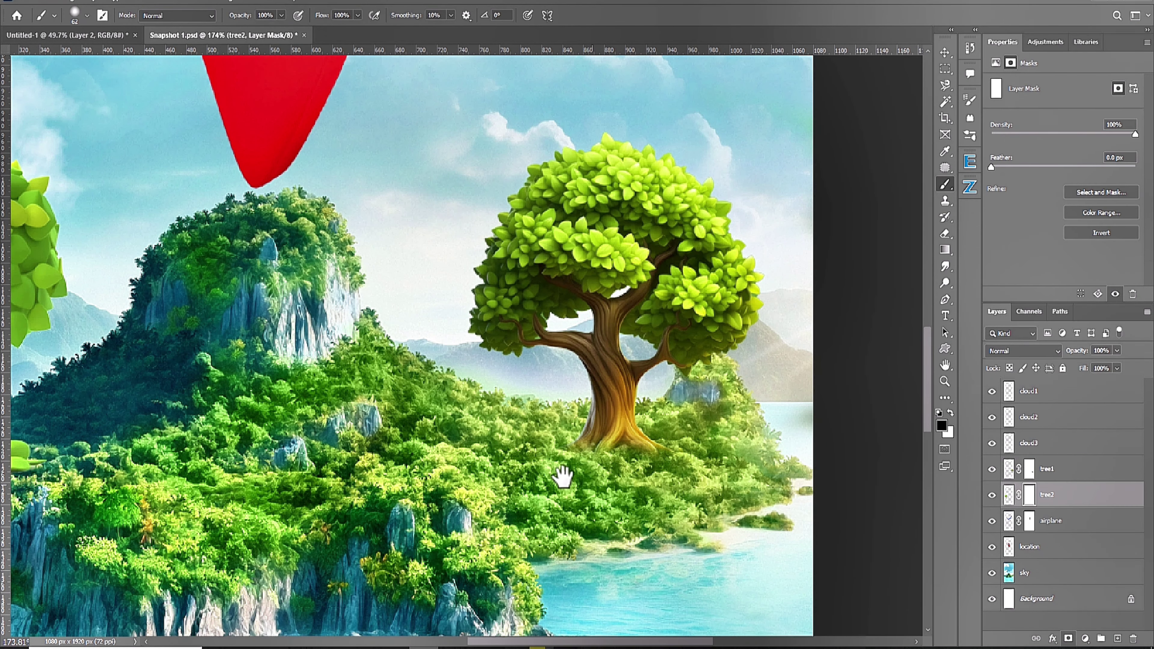
scroll(567, 474, left, 5)
scroll(541, 454, down, 5)
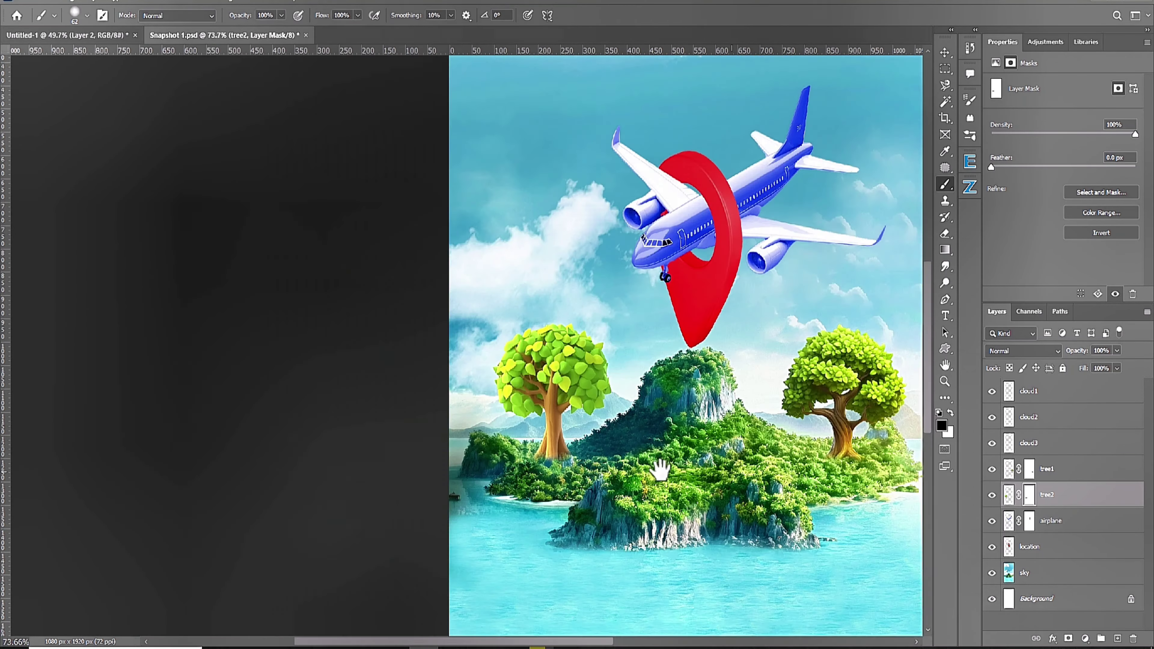
Add a clipped Color Balance pushing midtones toward green.
click(1084, 638)
click(1062, 293)
drag(1047, 133, 1087, 142)
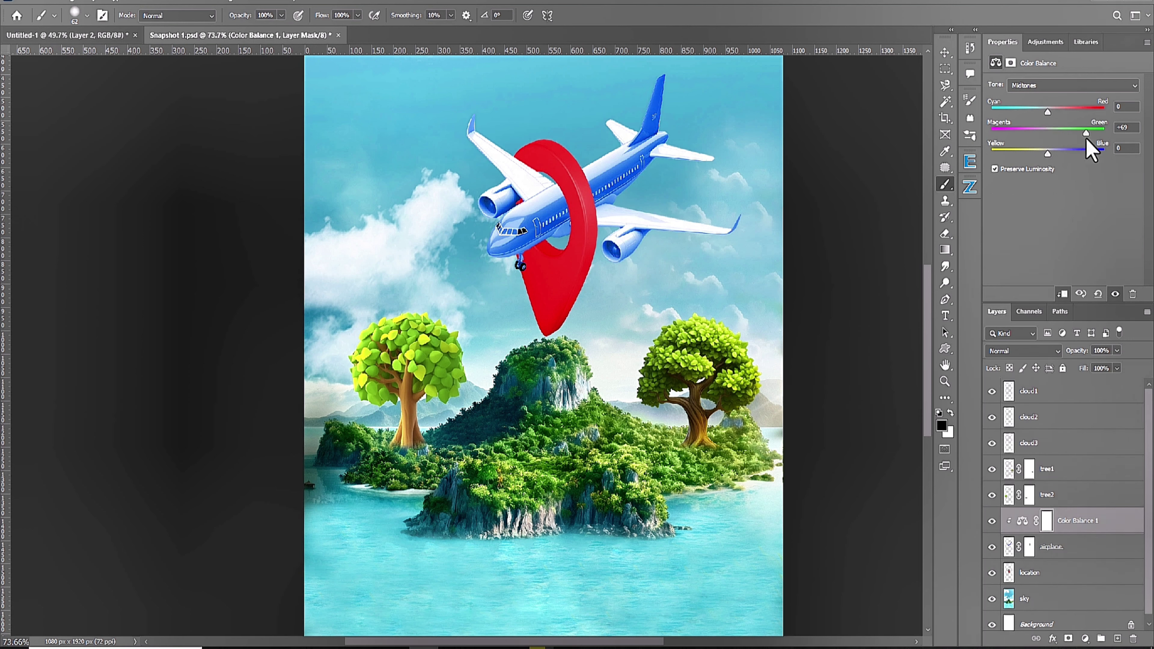
Try Color Balance (green +23) and Hue/Saturation adjustments on the left tree2.
drag(1029, 459, 1044, 485)
drag(1085, 133, 1111, 150)
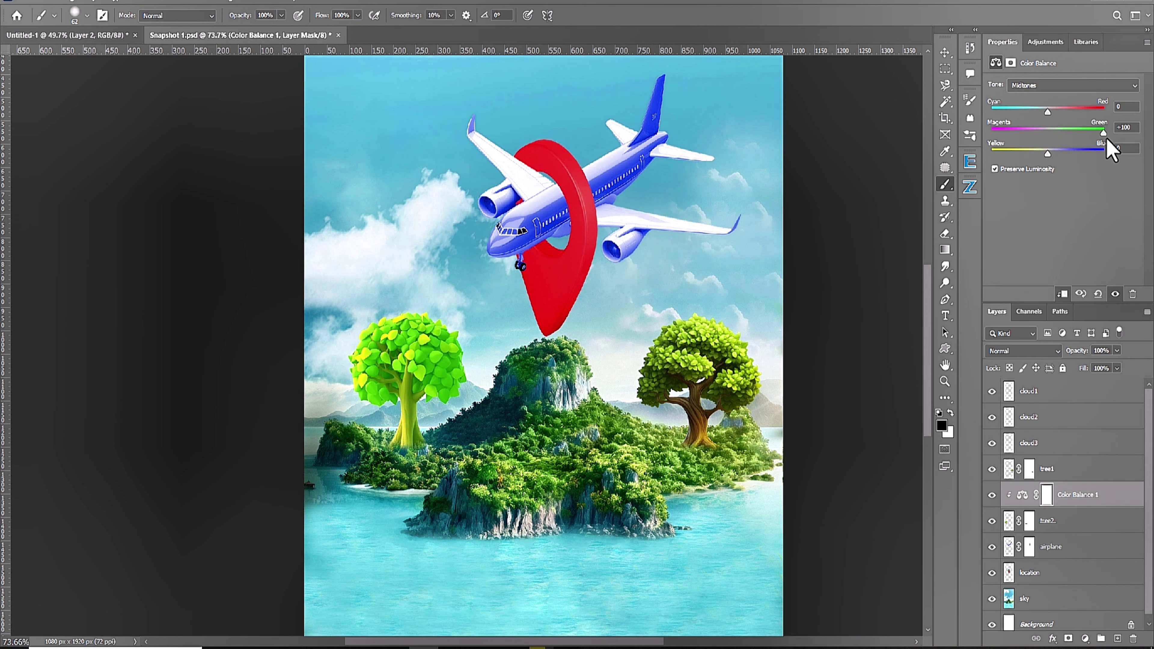
click(1085, 638)
click(1028, 391)
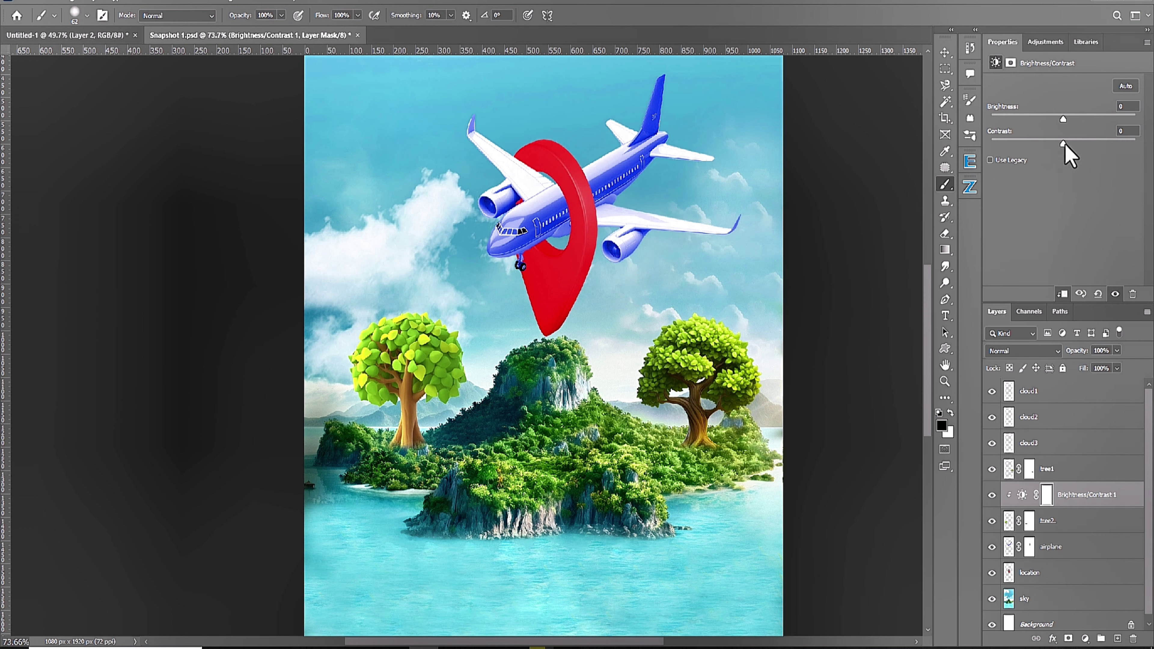
click(1084, 638)
click(1017, 572)
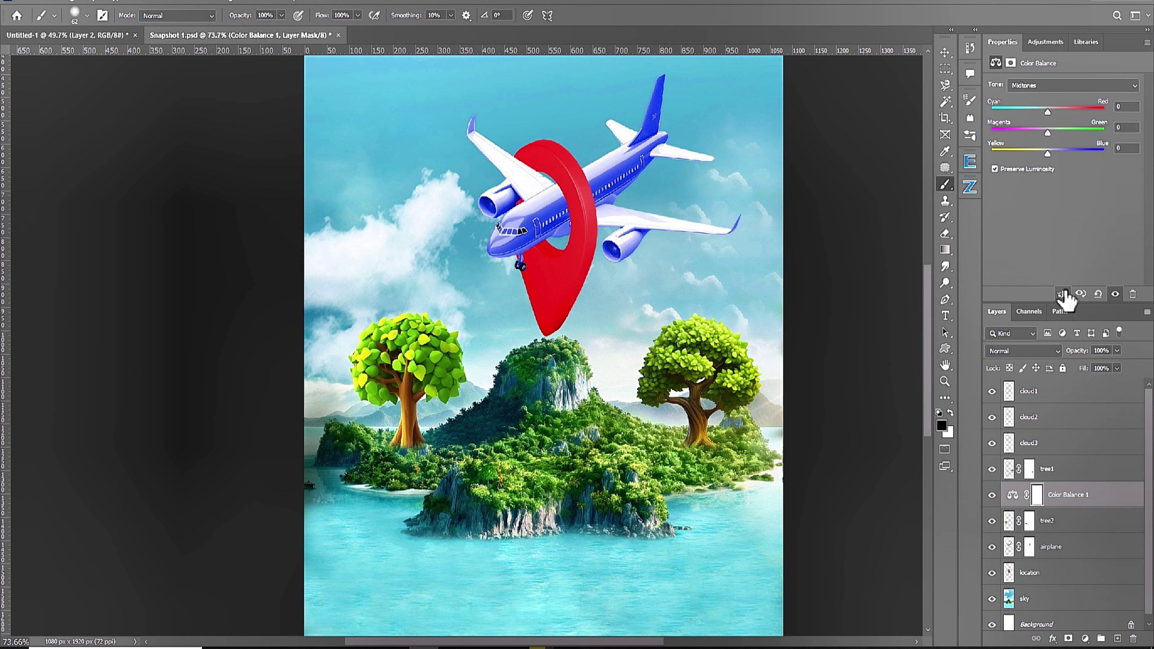
drag(1047, 132, 1060, 133)
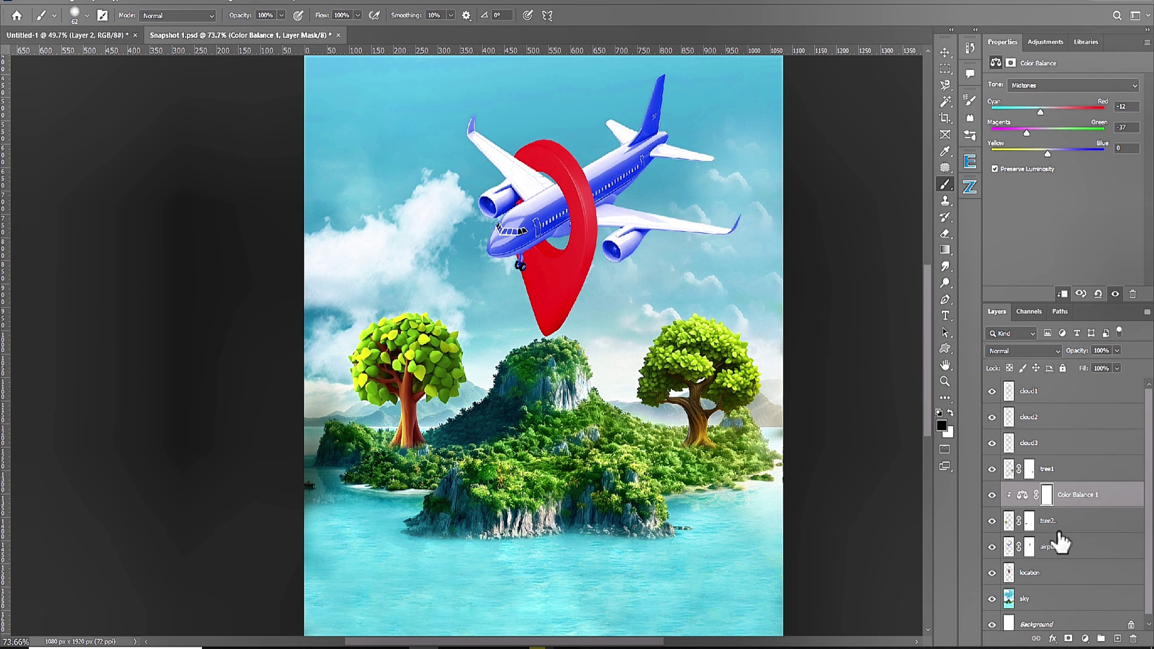
click(1085, 638)
click(1056, 515)
mouse_move(1063, 129)
mouse_down()
mouse_move(1034, 132)
mouse_move(1062, 134)
mouse_up()
Revert the hue/saturation change through History, keeping the left tree green.
click(1133, 294)
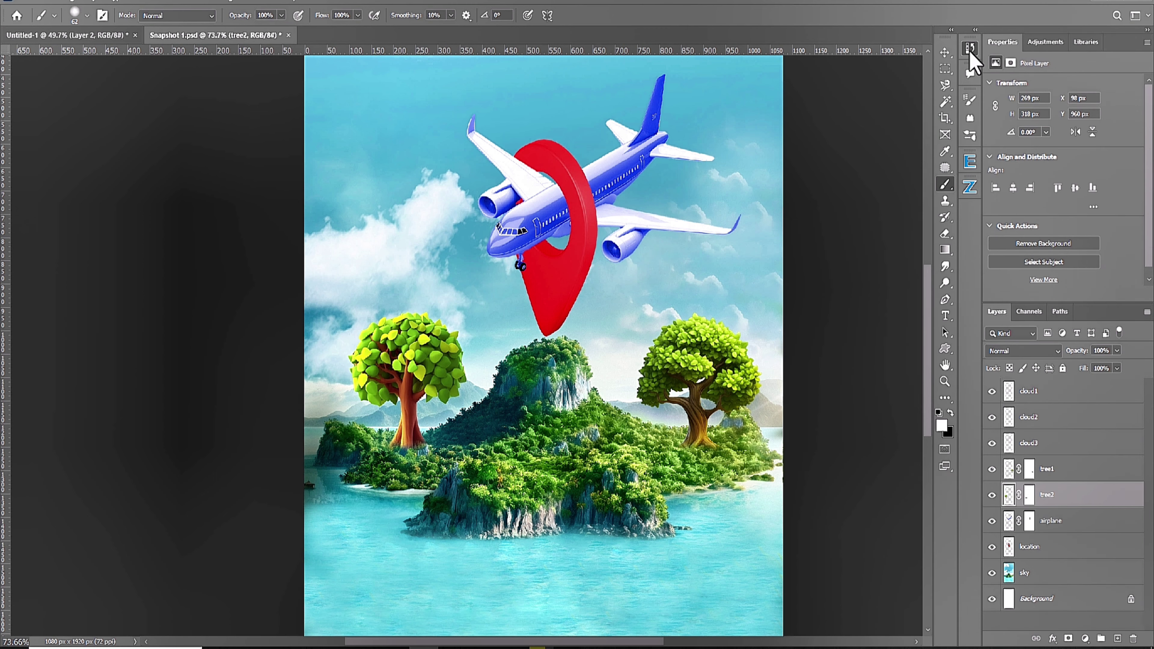
click(970, 48)
click(896, 314)
click(969, 48)
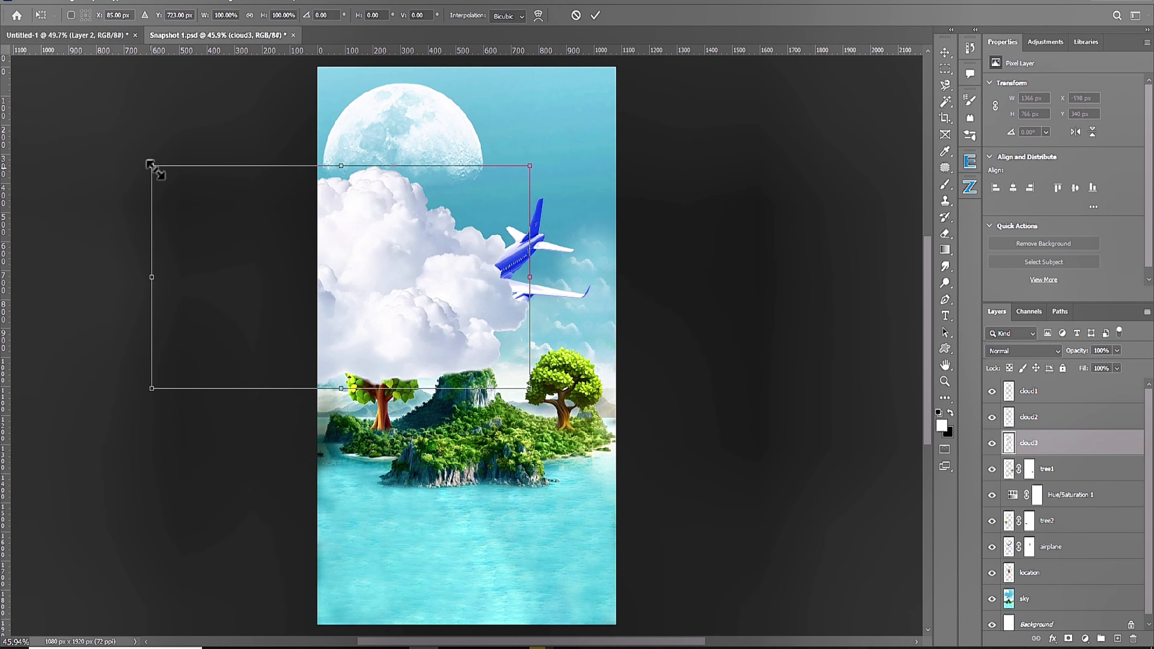
Shrink cloud3 and cloud2 and tuck both behind the location pin.
mouse_move(155, 167)
mouse_down()
mouse_move(367, 299)
mouse_move(335, 304)
mouse_up()
drag(431, 346, 442, 361)
drag(1018, 528, 996, 586)
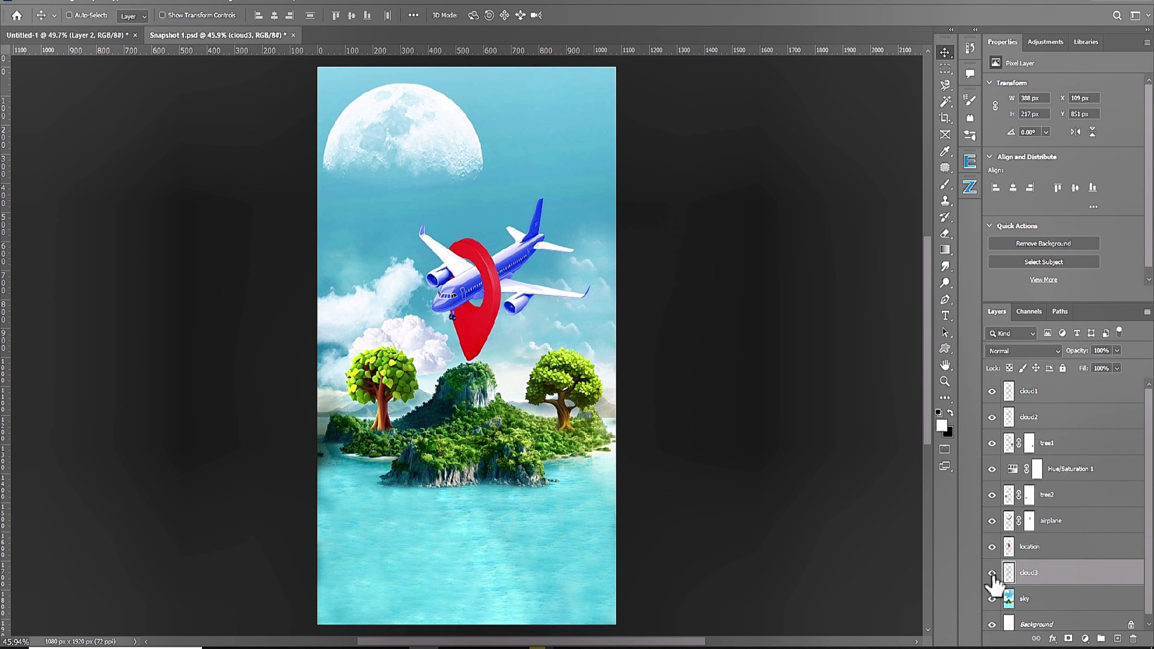
drag(1029, 417, 1030, 586)
key(ctrl+t)
drag(597, 280, 564, 314)
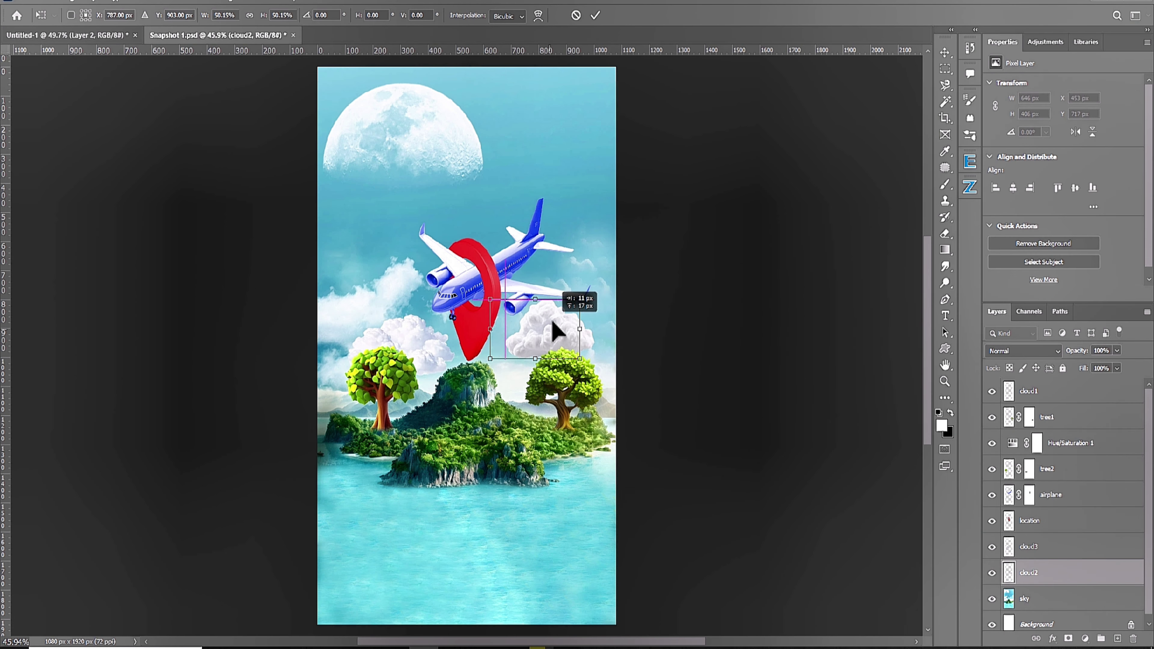
key(Return)
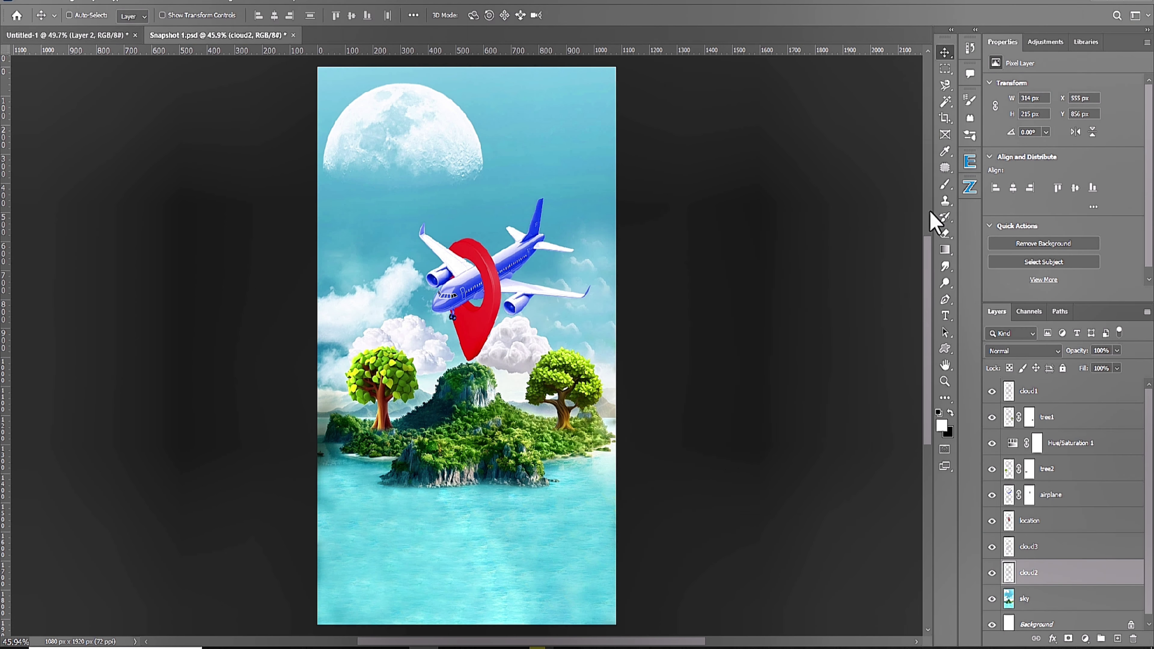
Switch to the Brush tool and bring up the brush library.
click(945, 184)
click(969, 135)
scroll(817, 318, down, 3)
Paint bird flocks on a new layer with a Sampled bird brush, undoing a bad stroke.
click(735, 220)
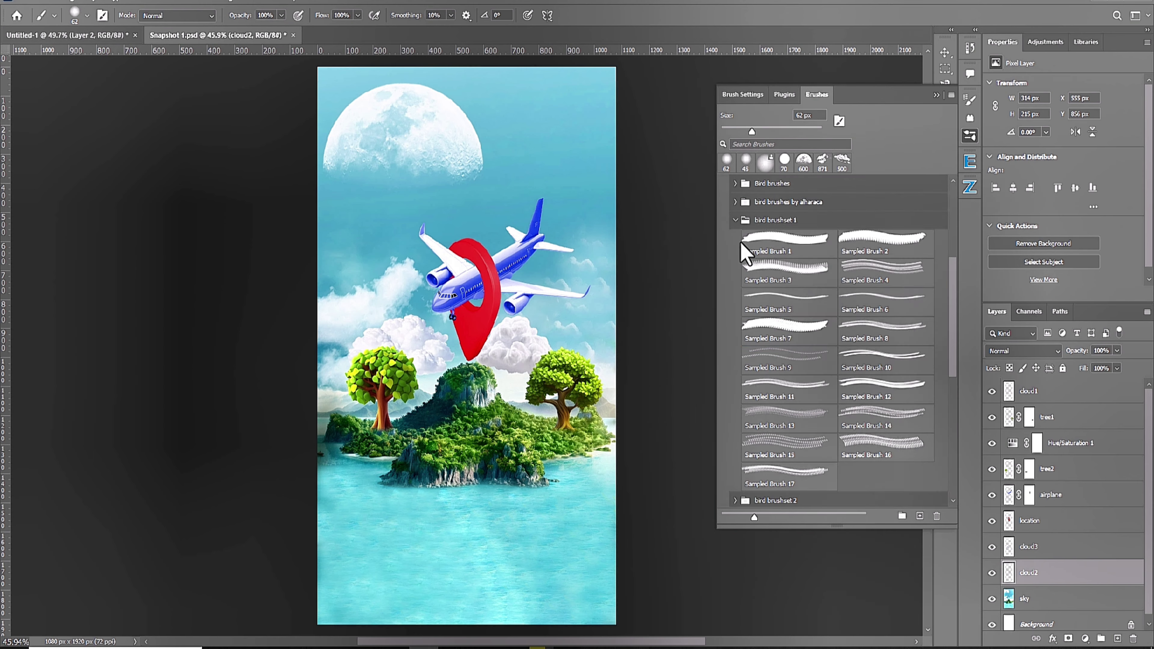
click(786, 416)
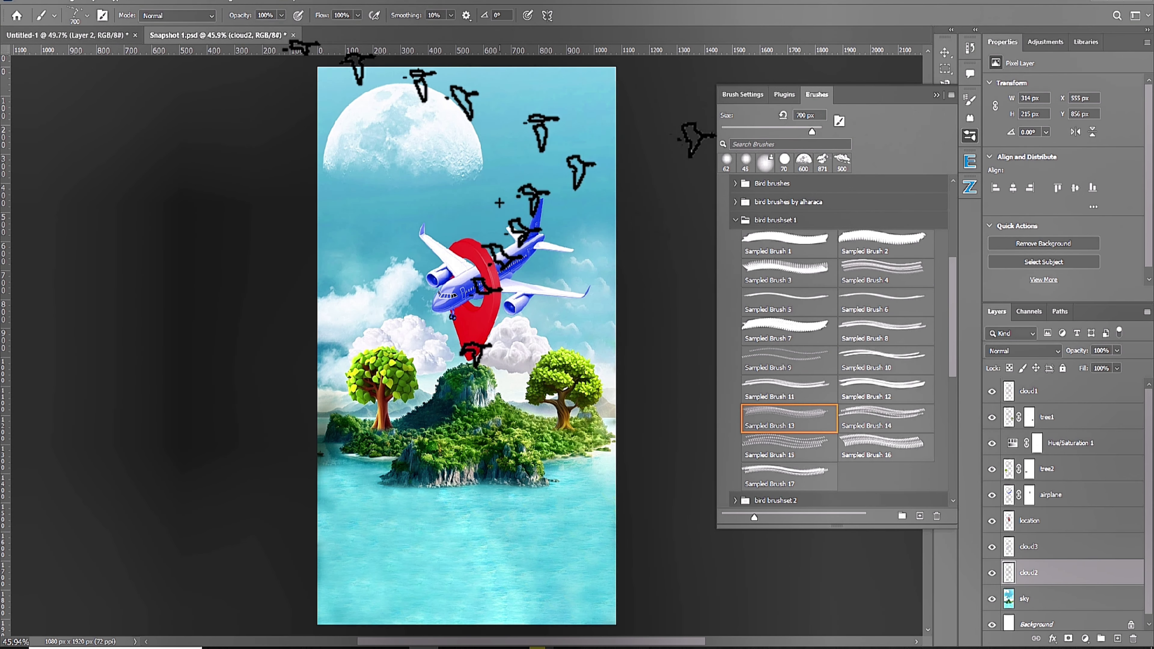
click(788, 472)
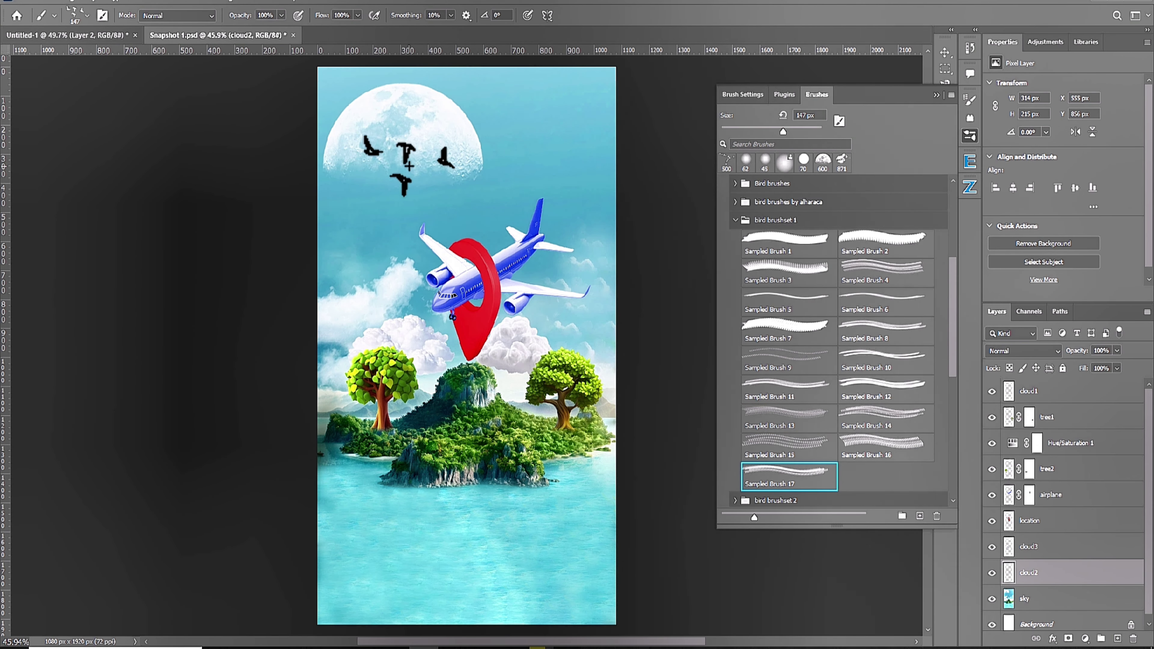
click(788, 416)
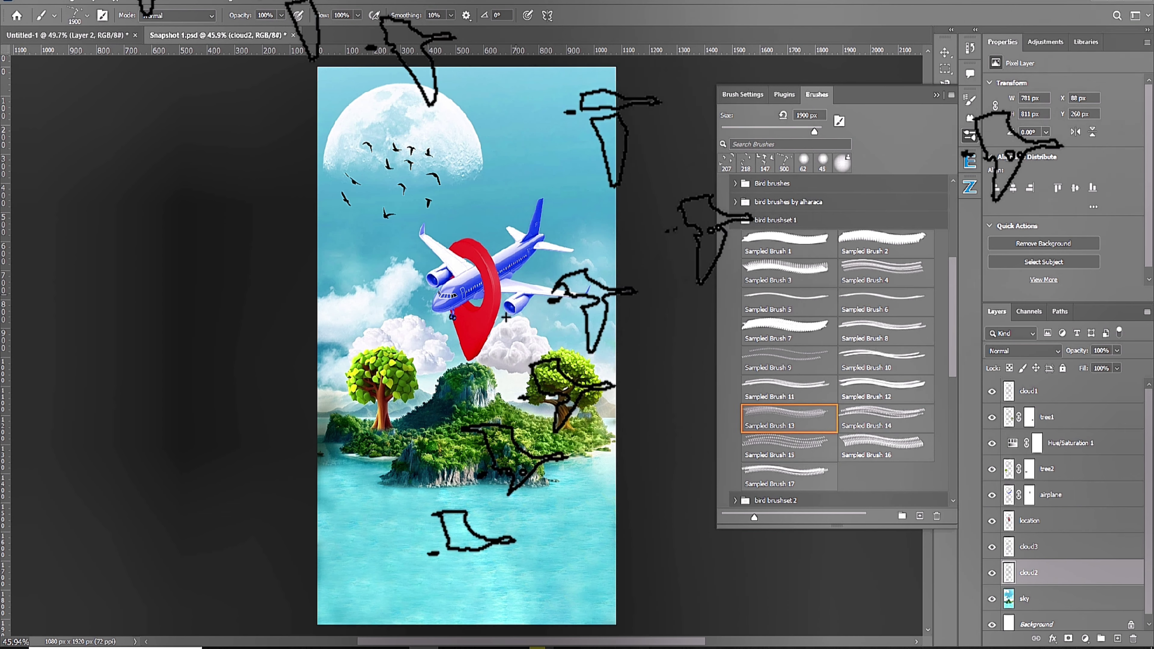
click(1118, 638)
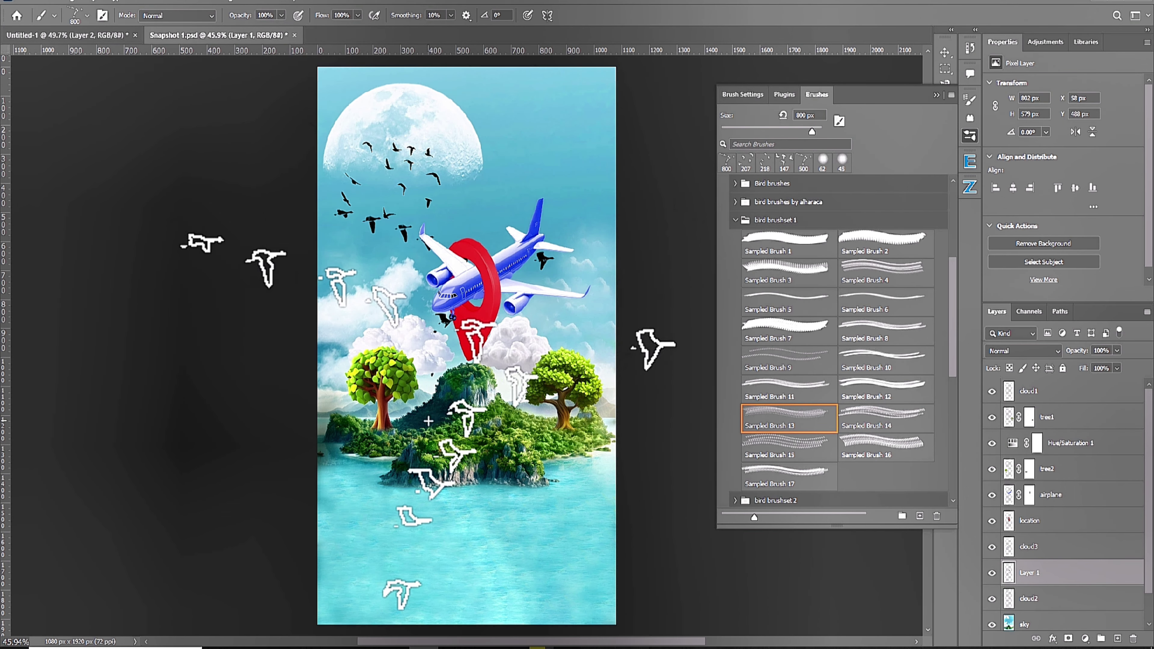
key(bracketleft)
key(bracketleft)
key(bracketleft)
drag(290, 222, 375, 286)
key(ctrl+z)
click(788, 389)
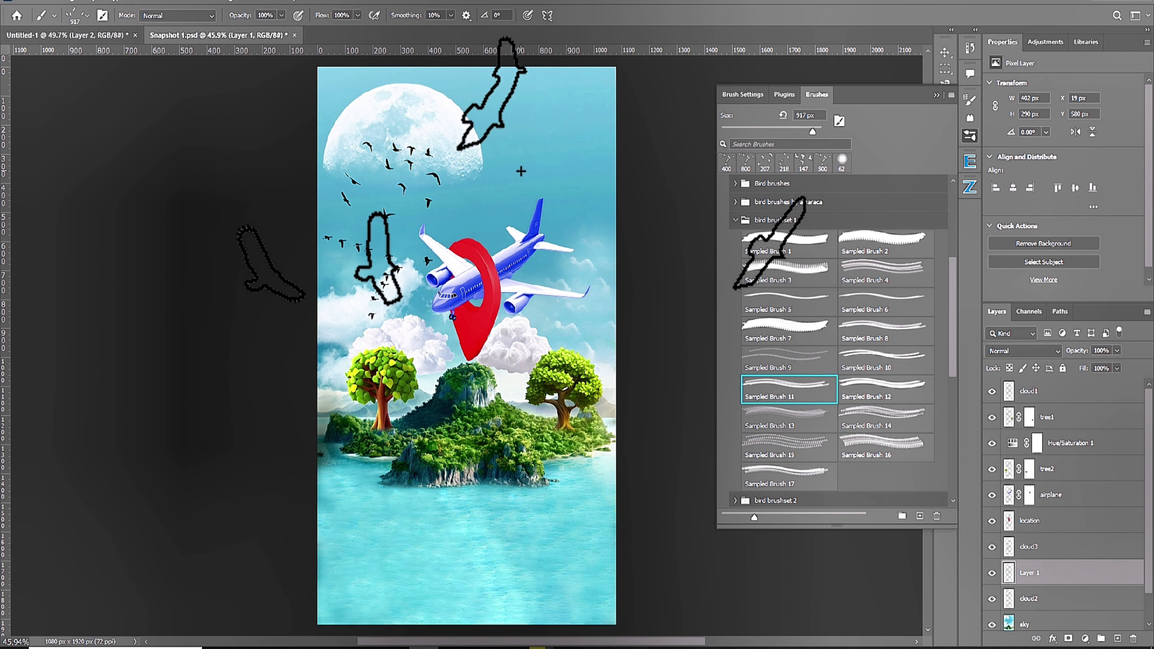
Add a Color Lookup adjustment set to Crisp_Warm.look.
click(1051, 495)
click(1084, 638)
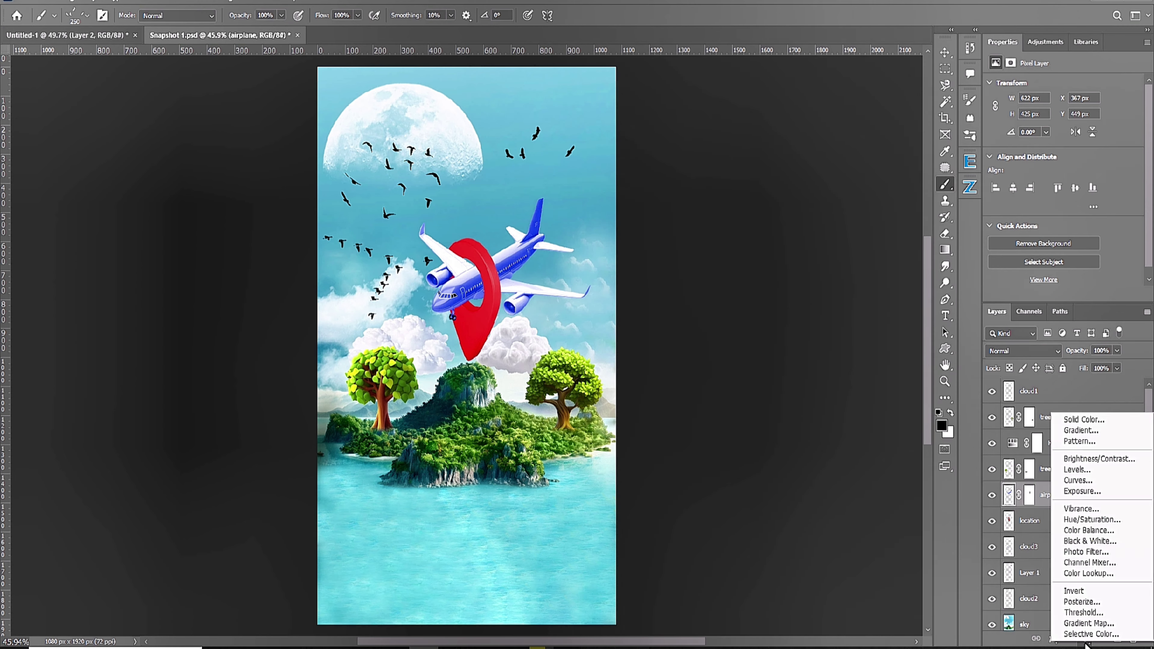
click(1030, 412)
click(1084, 639)
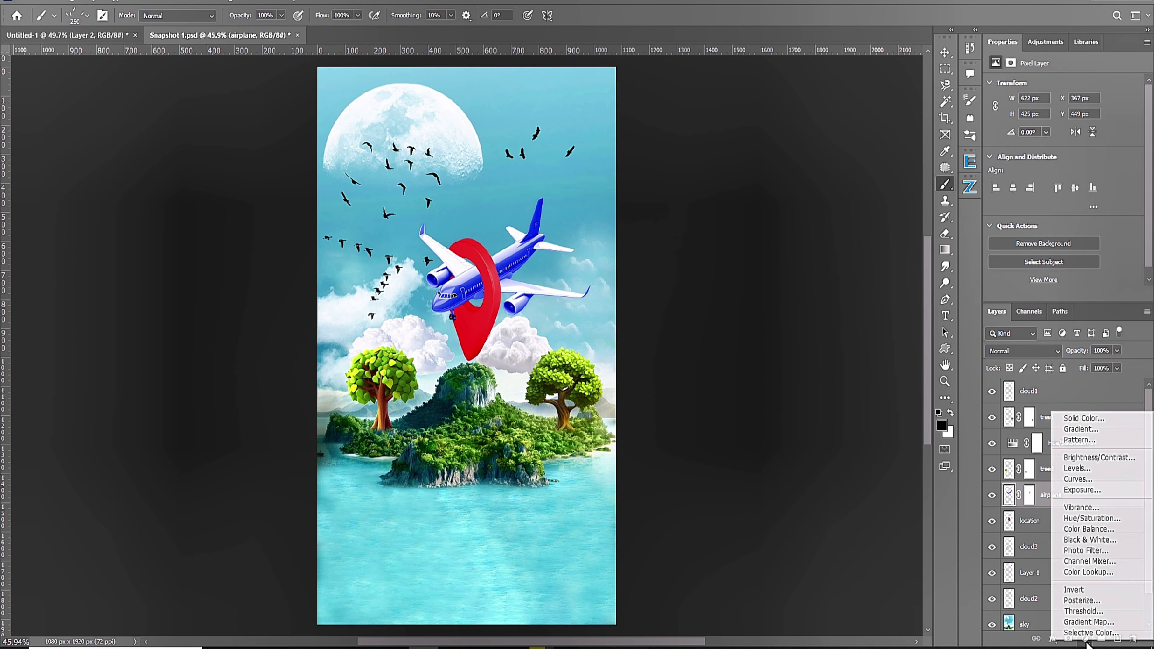
click(1089, 590)
click(1085, 85)
click(1040, 183)
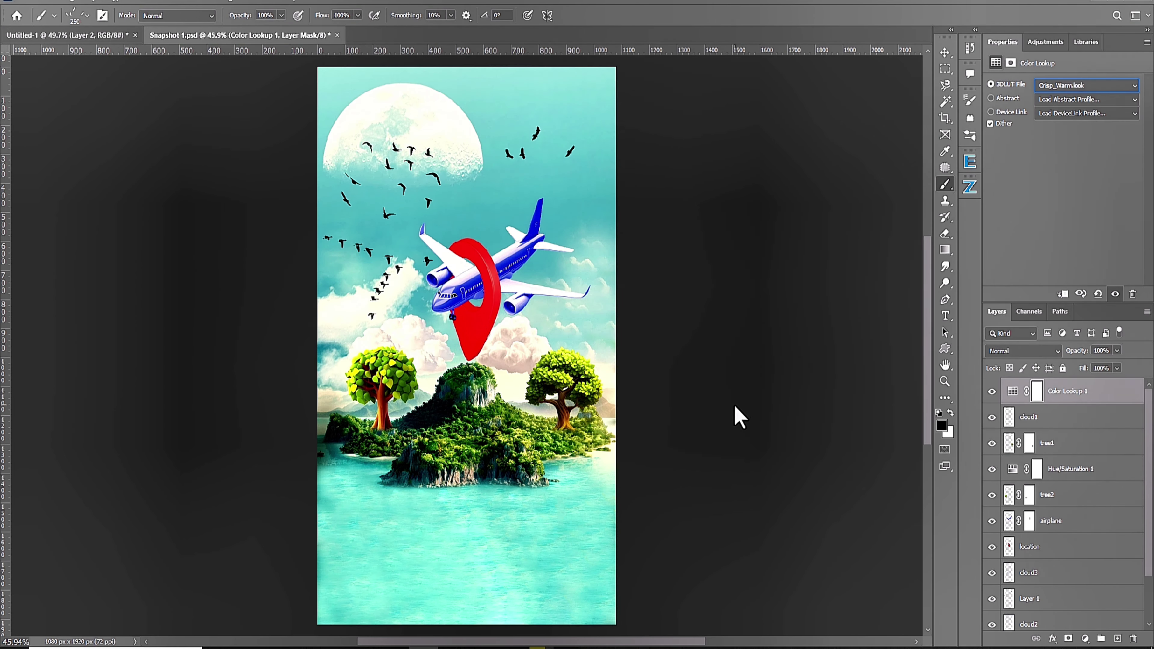
click(1045, 417)
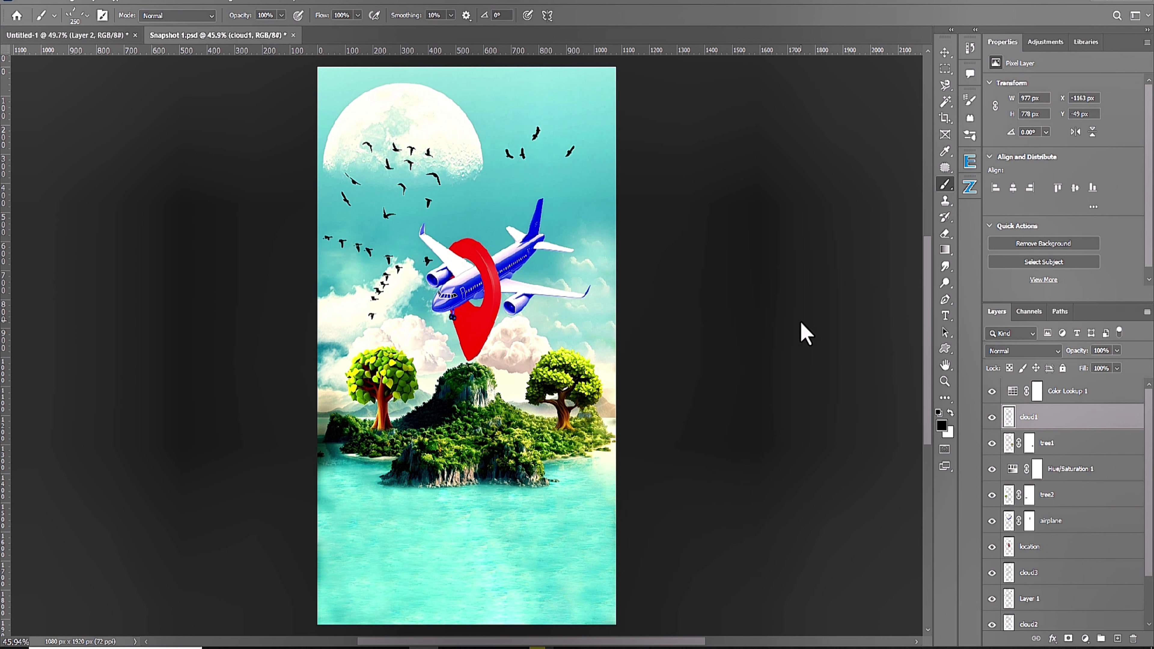
Type the two-line title 'TRIP TO' / 'ISLAND' near the poster bottom.
click(477, 518)
text(TRIP TO)
key(Return)
text(ISLAND)
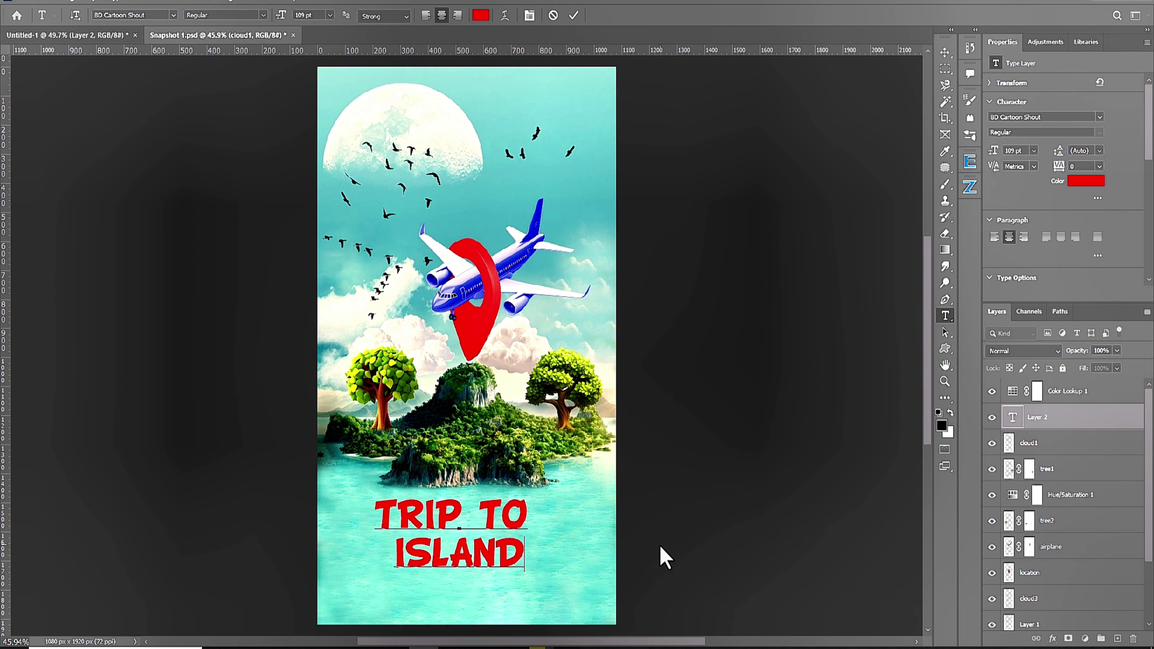
key(ctrl+Return)
Give the title Stroke, Outer Glow and Drop Shadow layer effects.
click(1052, 638)
click(1072, 543)
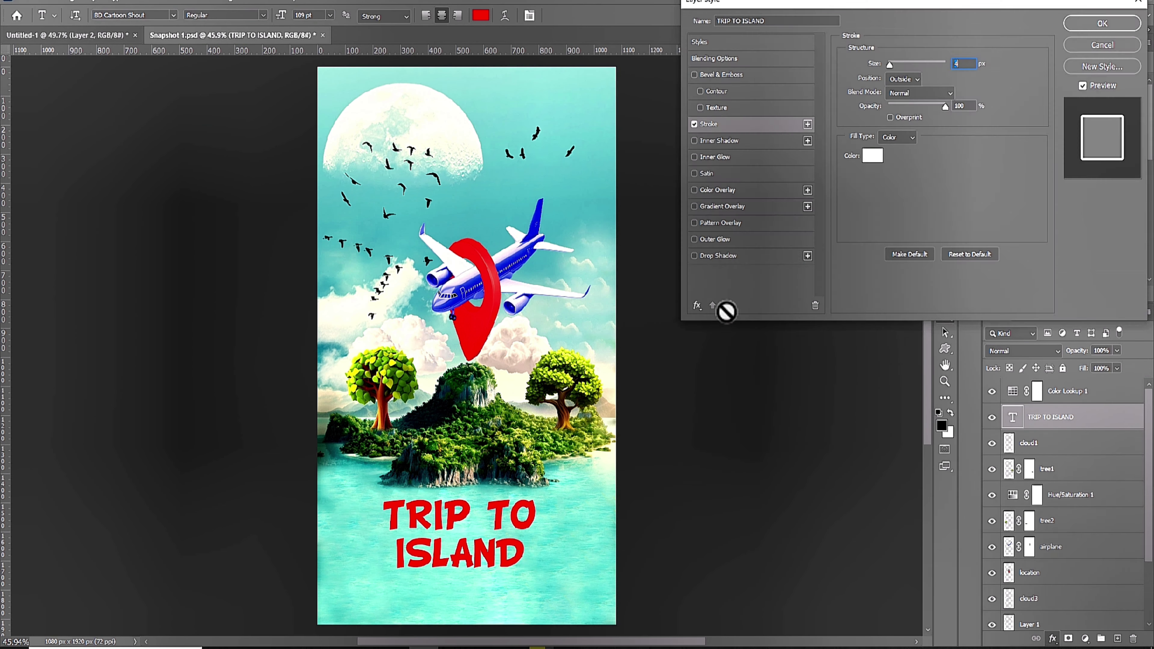
click(715, 256)
click(715, 240)
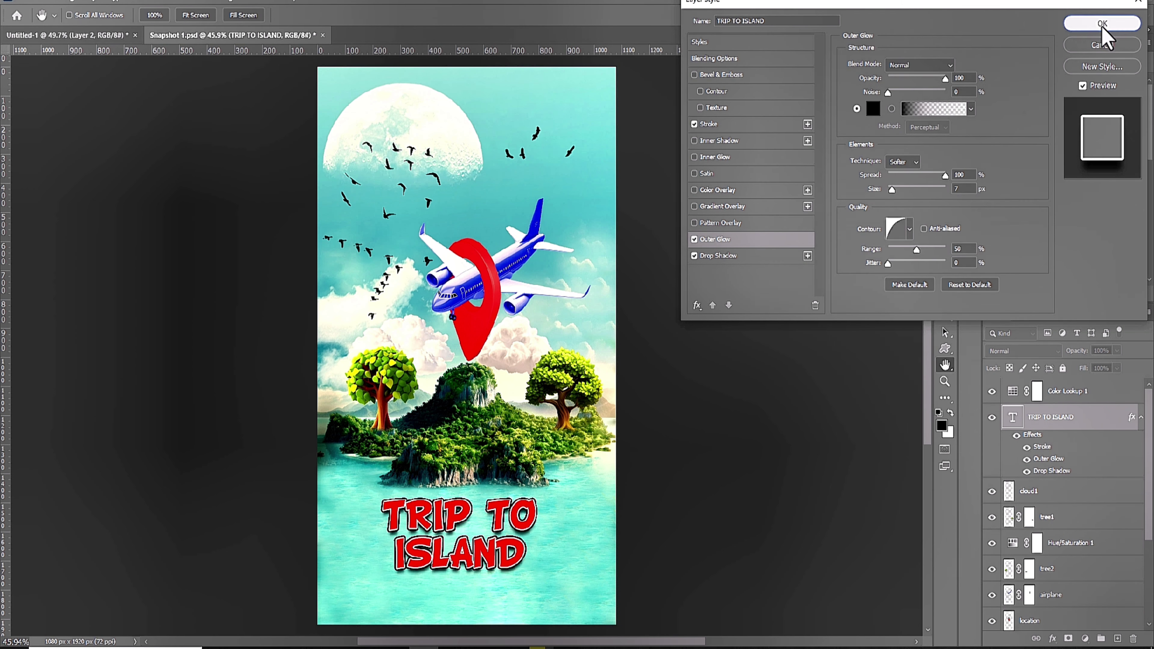
click(717, 256)
click(1102, 24)
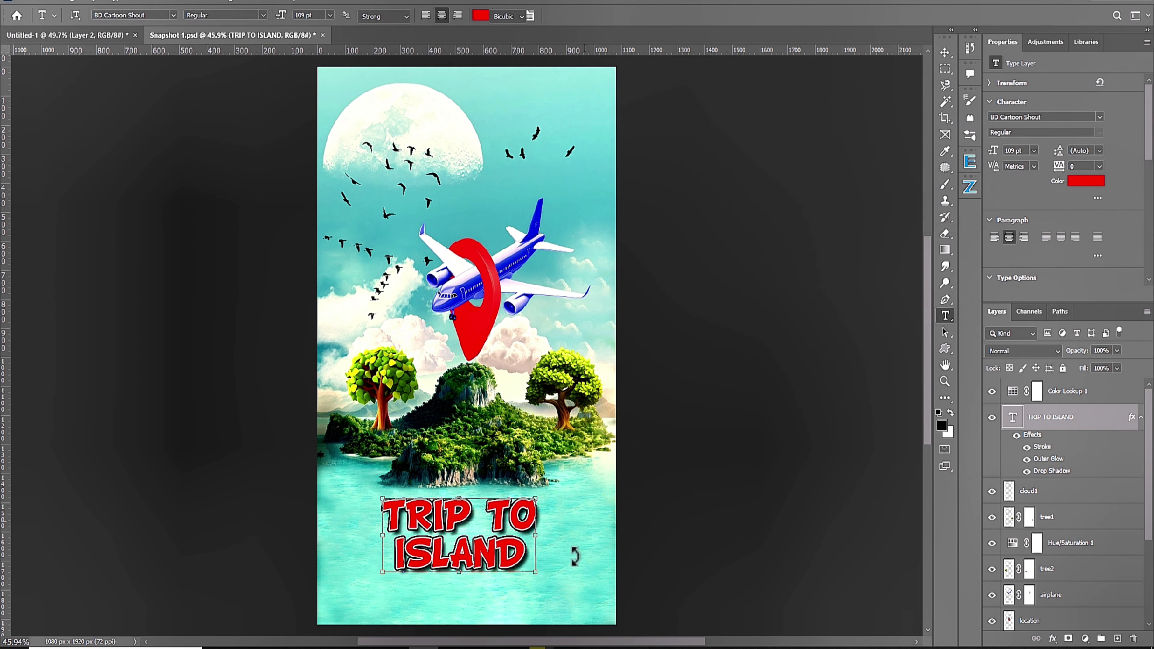
Warp the title into a gentle Arc.
scroll(520, 227, up, 1)
click(504, 15)
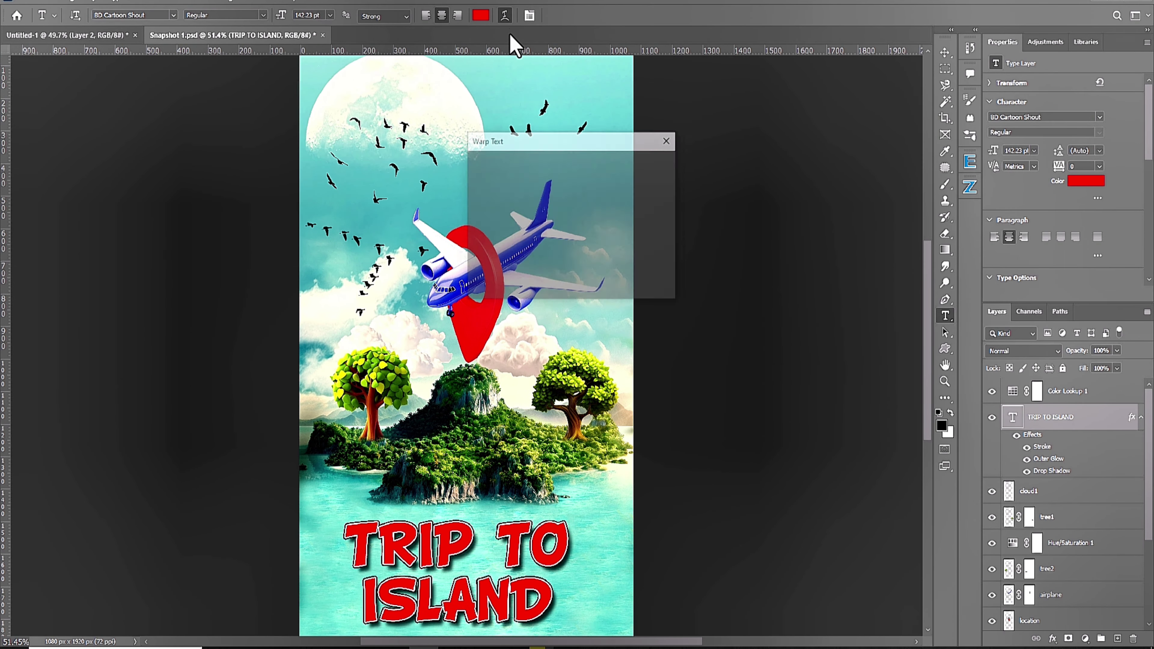
click(554, 161)
click(551, 191)
drag(574, 224, 553, 224)
click(652, 170)
Rasterize the title's type and its layer style.
right_click(1068, 417)
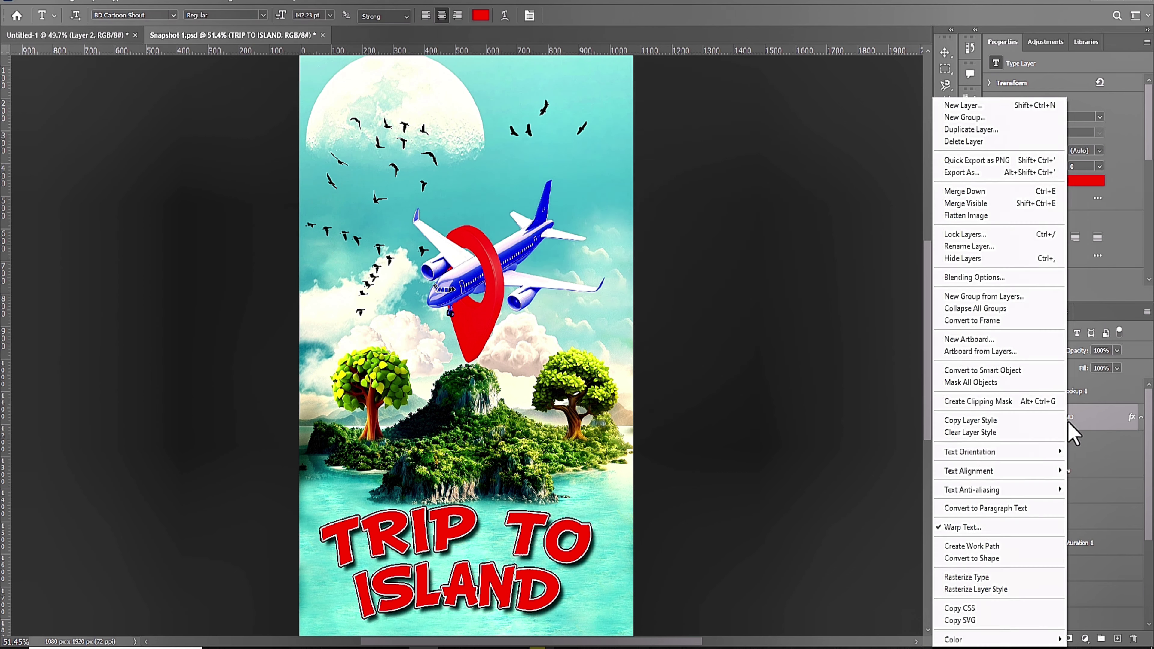
click(961, 337)
right_click(1022, 417)
click(1067, 358)
click(170, 2)
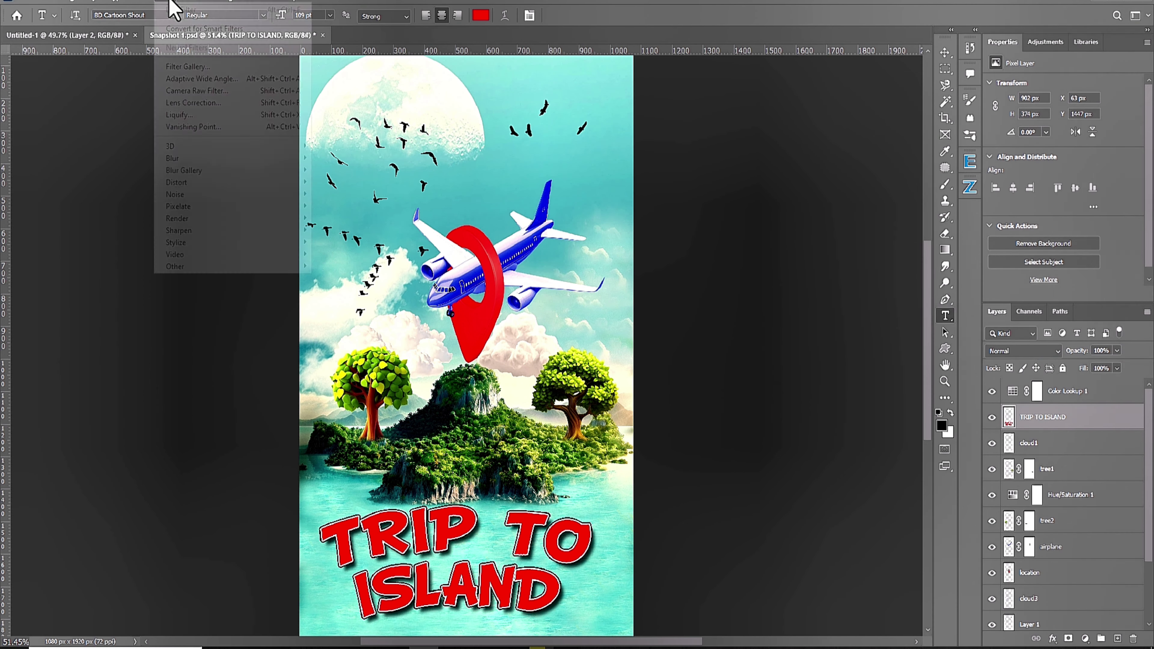
Apply a Ripple distortion with Large size to the title.
click(361, 231)
drag(504, 273, 524, 183)
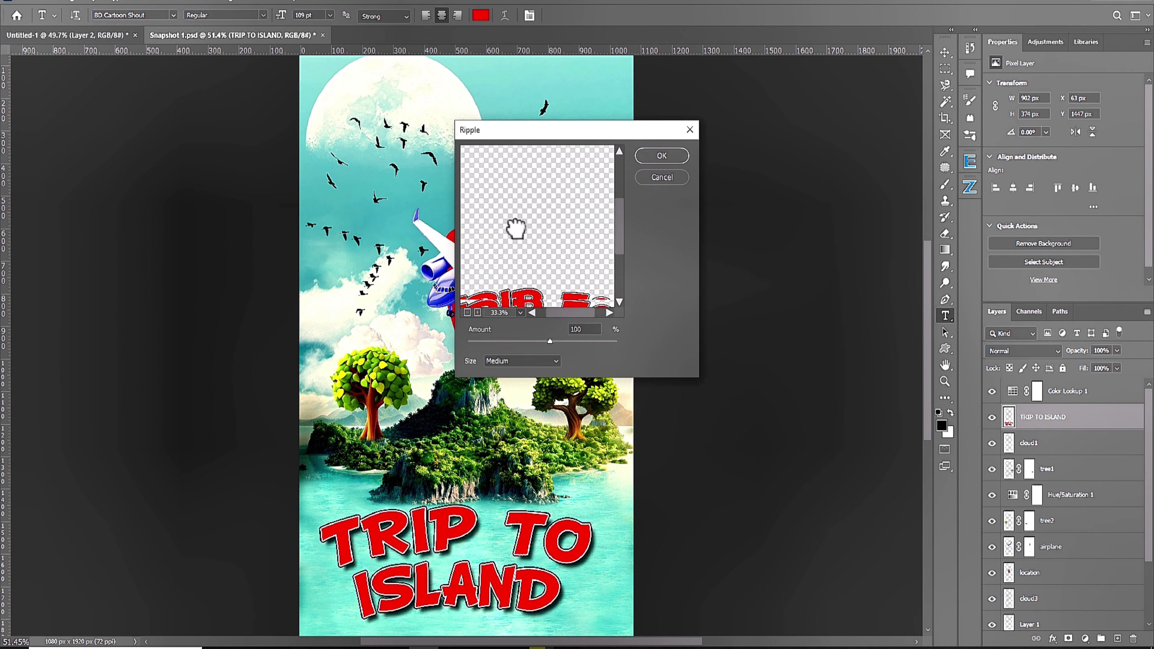
drag(549, 341, 560, 340)
click(543, 361)
click(533, 372)
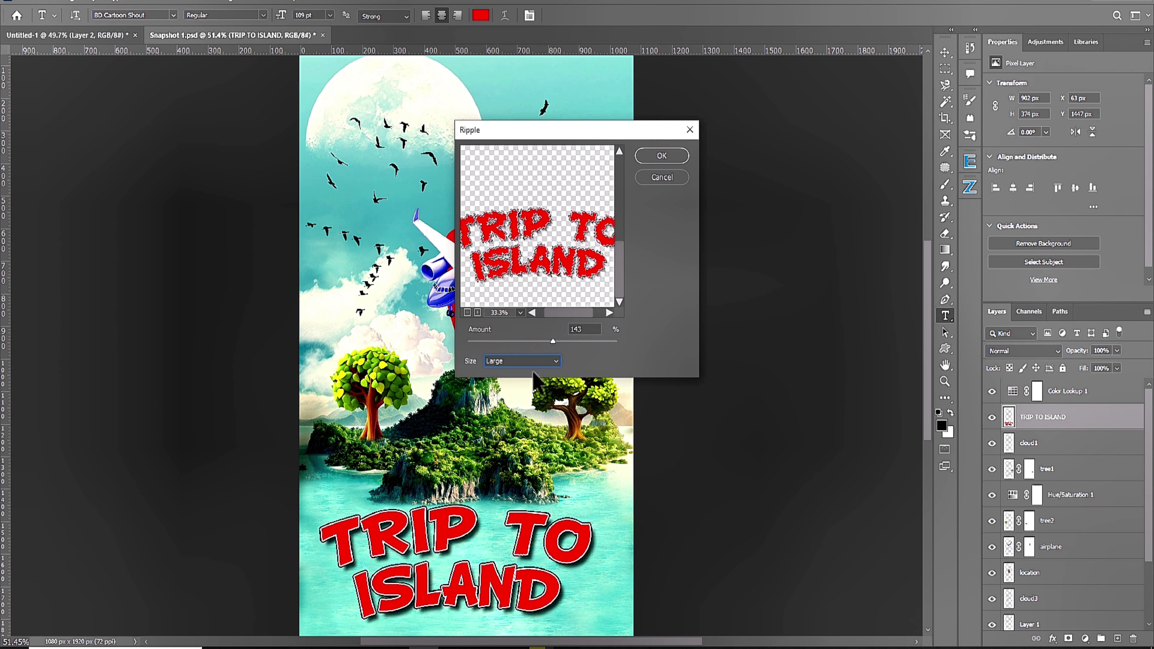
key(Return)
Hide Color Lookup 1 and add a Brightness/Contrast adjustment with Contrast 48.
click(992, 391)
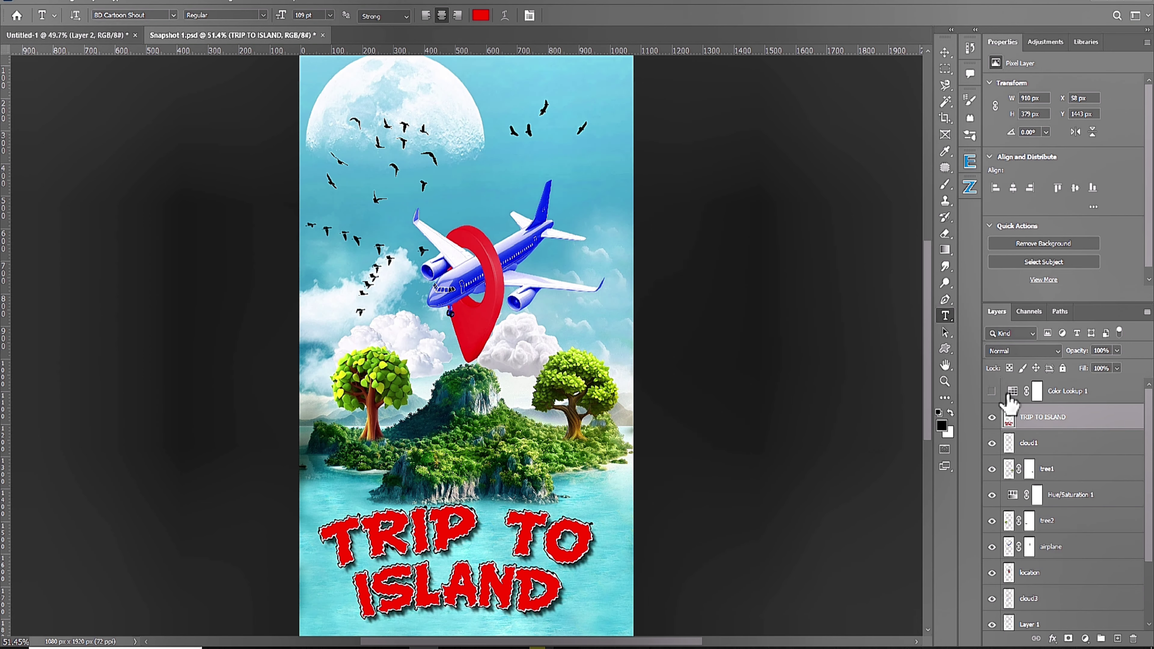
click(1037, 391)
click(1085, 638)
click(1094, 455)
drag(1063, 139, 1098, 140)
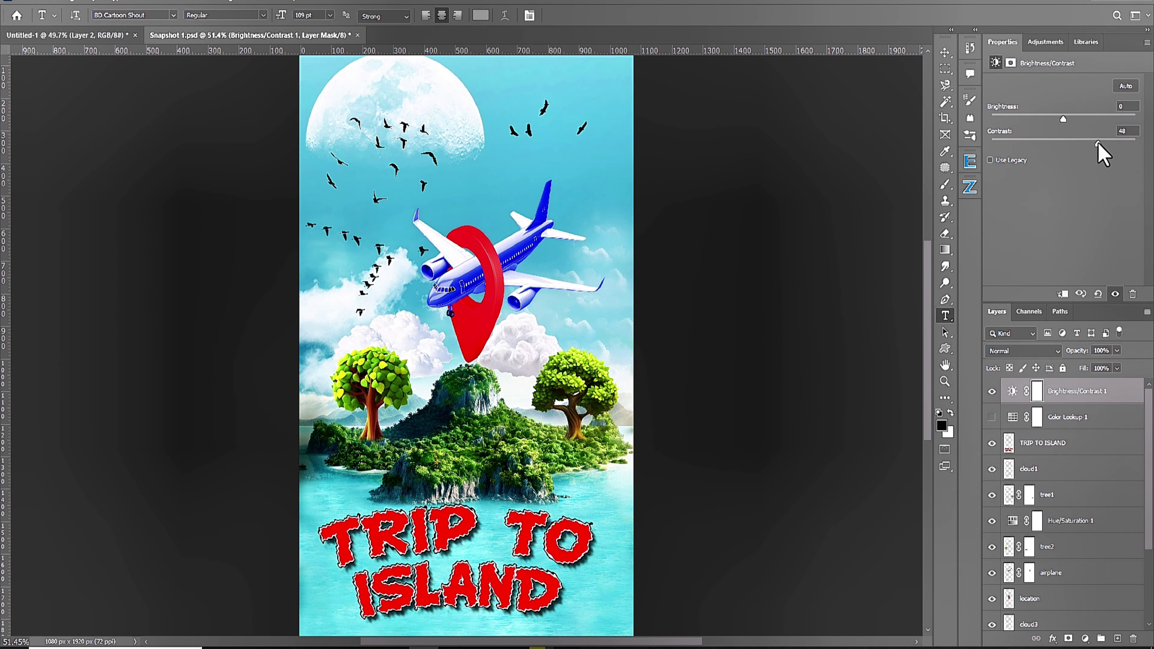
Apply a Lens Correction custom vignette of +70, midpoint +33.
click(172, 1)
click(180, 72)
click(1038, 74)
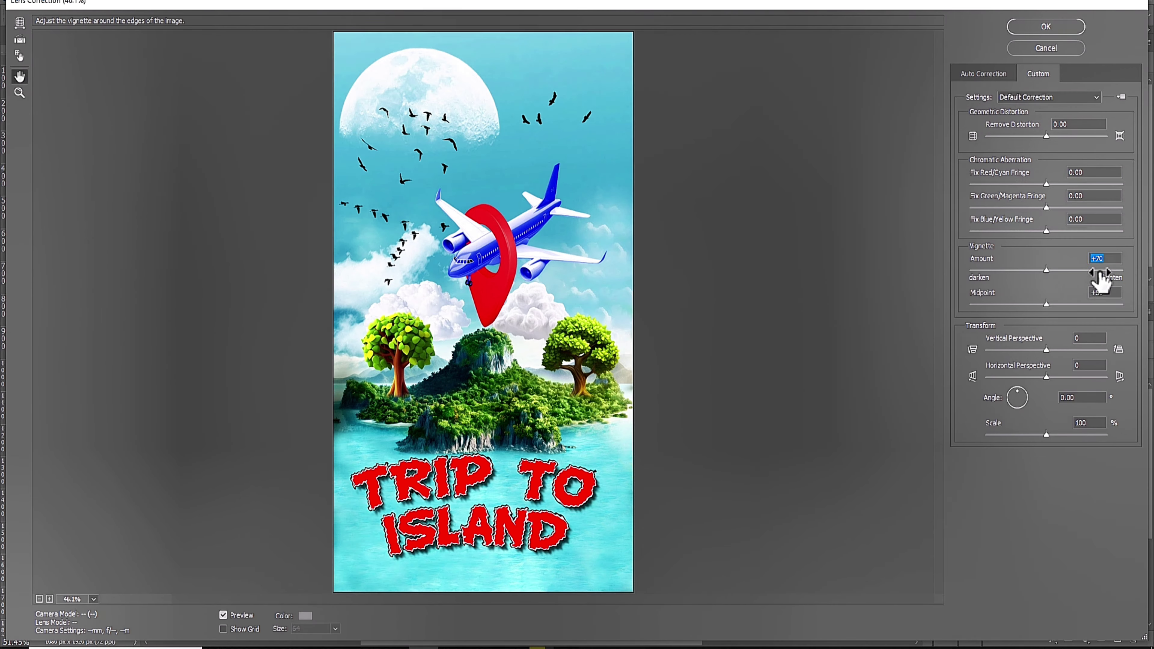
drag(1046, 270, 1099, 270)
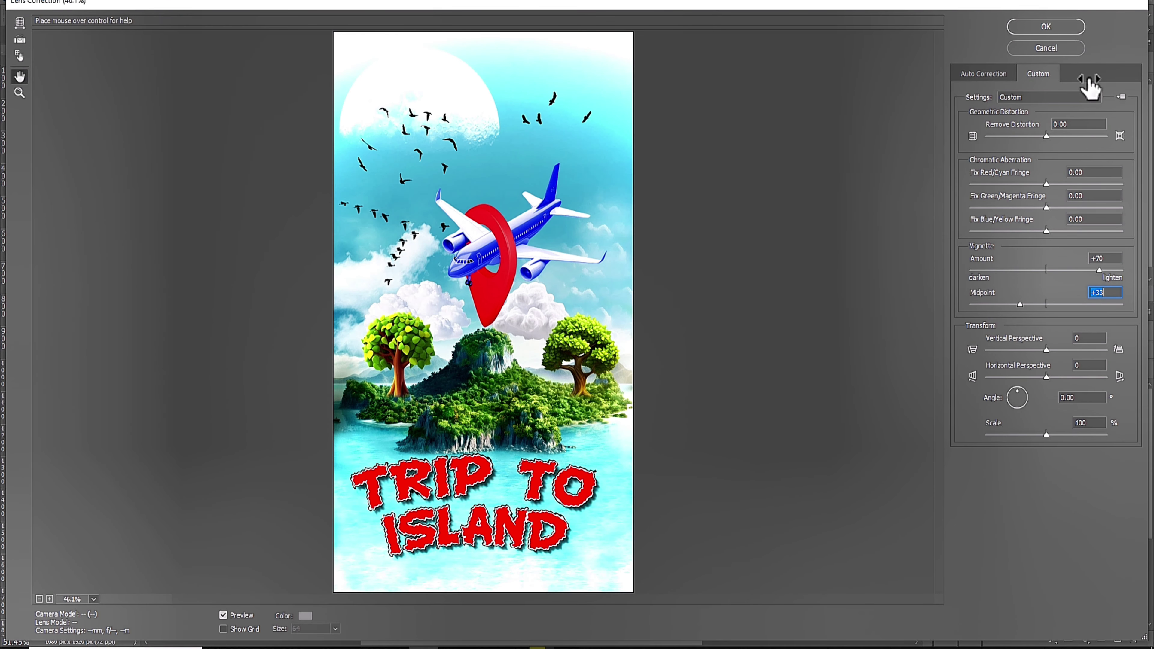
click(1046, 27)
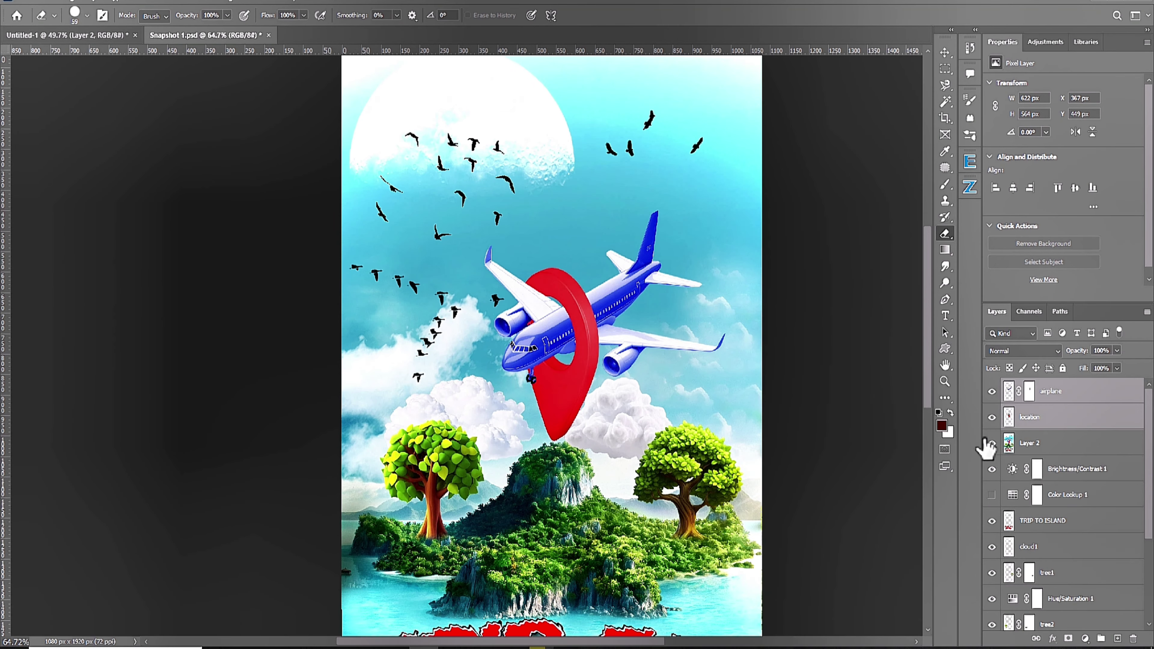
Paint soft shadows on a new Layer 3 above the airplane at 30% brush opacity.
click(1117, 638)
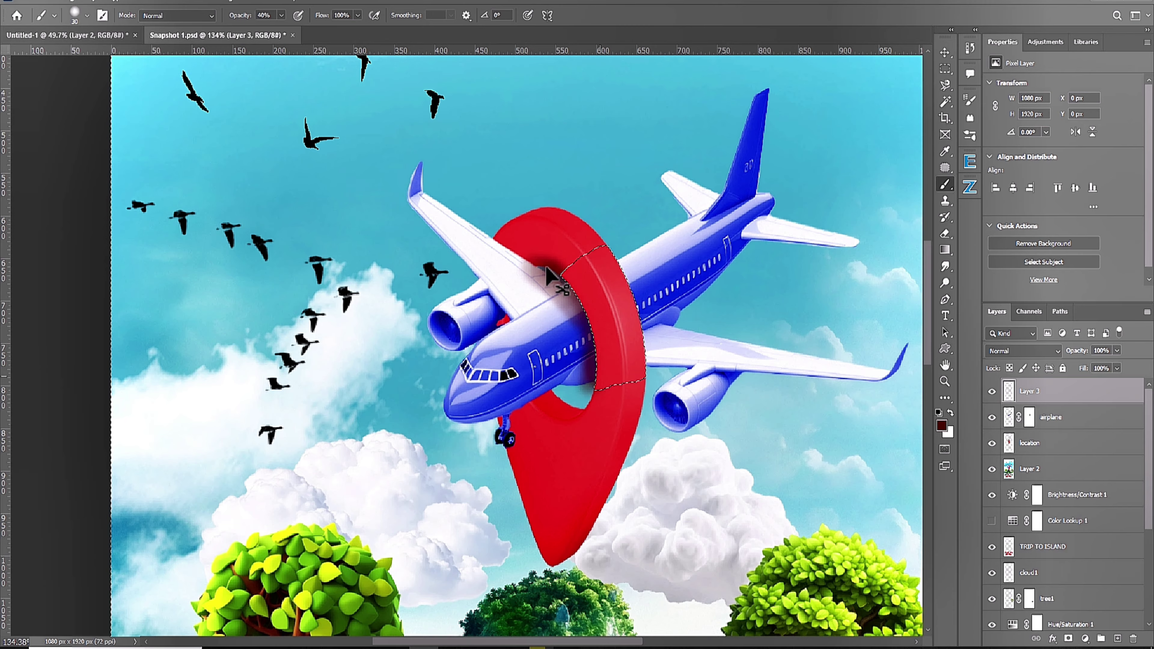
scroll(547, 273, up, 5)
key(3)
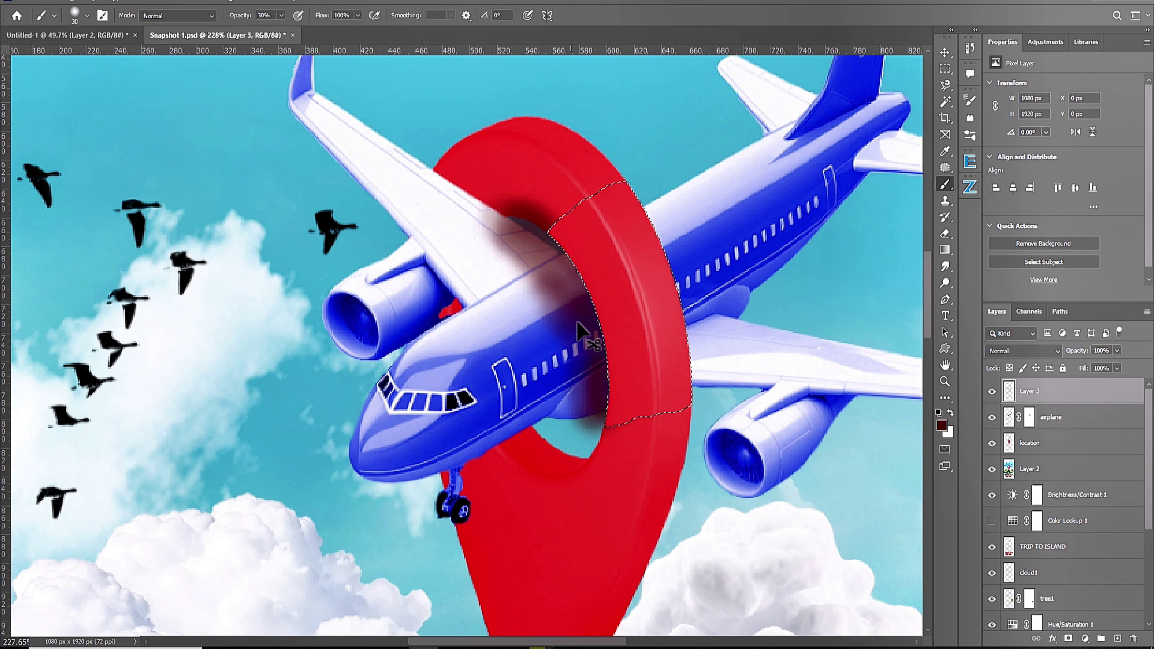
scroll(577, 324, down, 3)
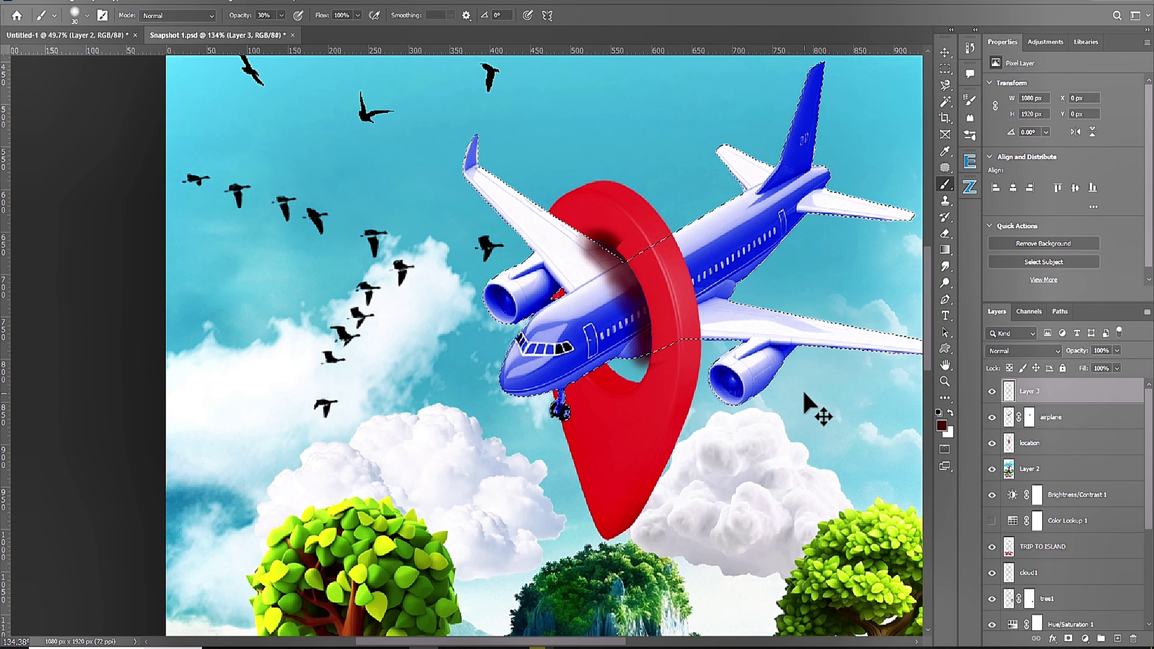
Load the location pin's outline as a selection and add Layer 4 above it.
click(1028, 443)
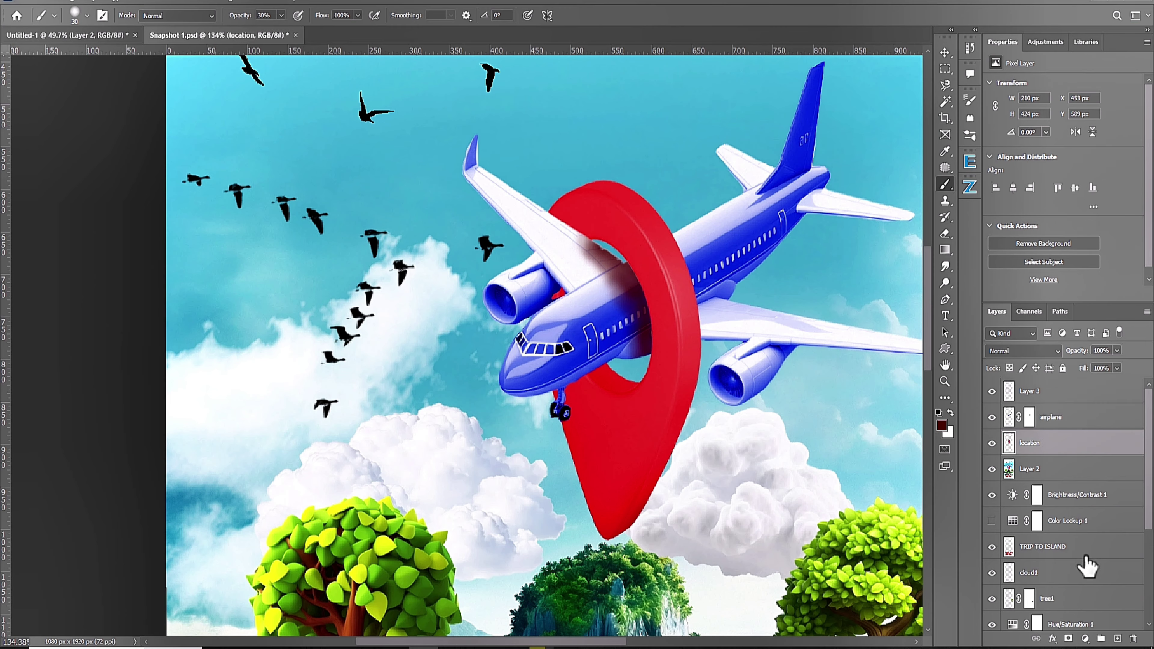
click(1117, 638)
ctrl+click(1009, 468)
scroll(591, 366, up, 3)
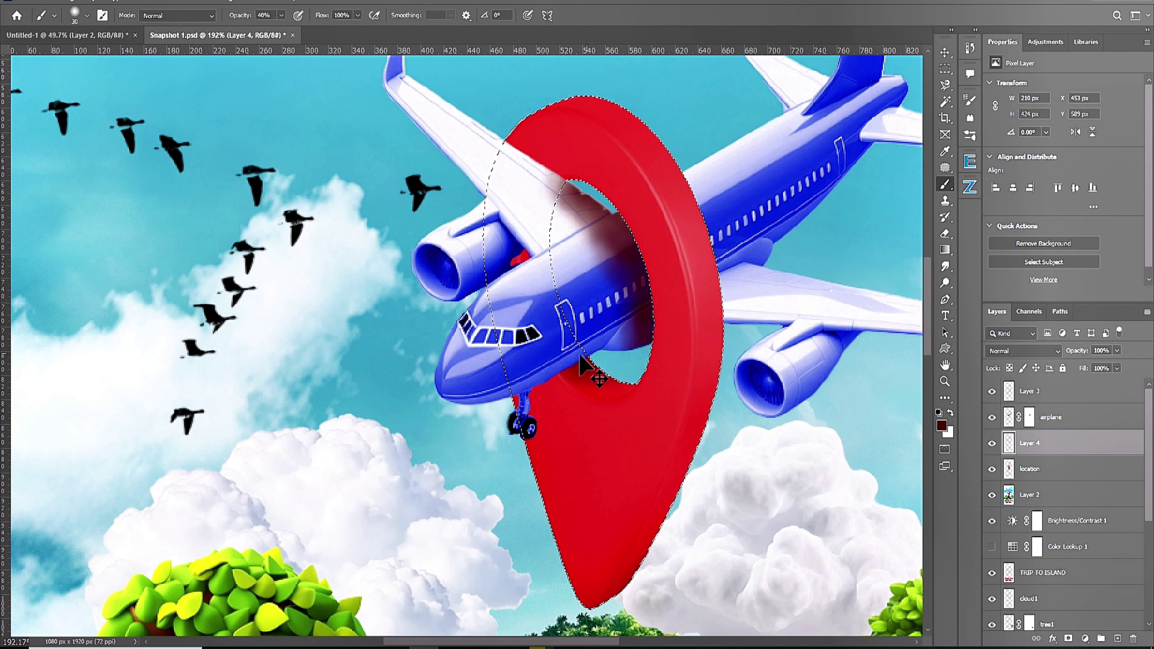